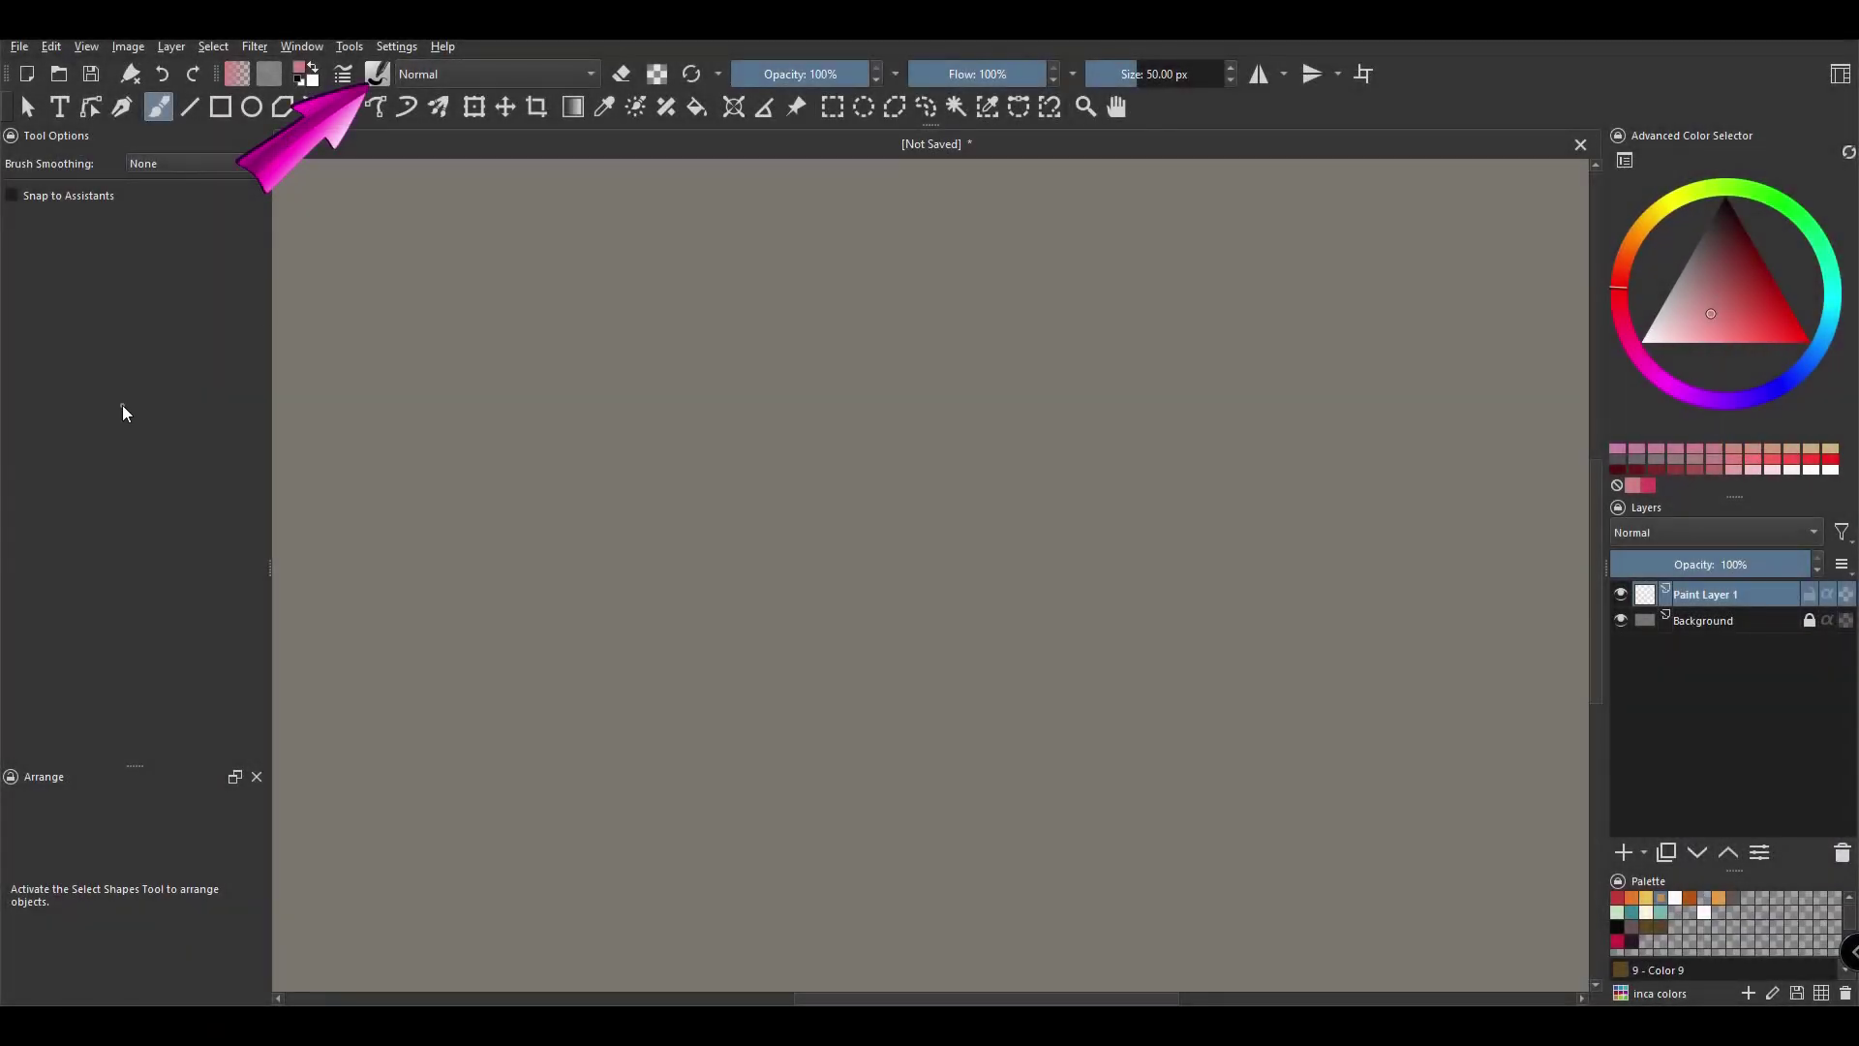
Select the Texture Impressionism preset from the brush presets list.
left_click(376, 69)
left_click_drag(787, 170, 781, 358)
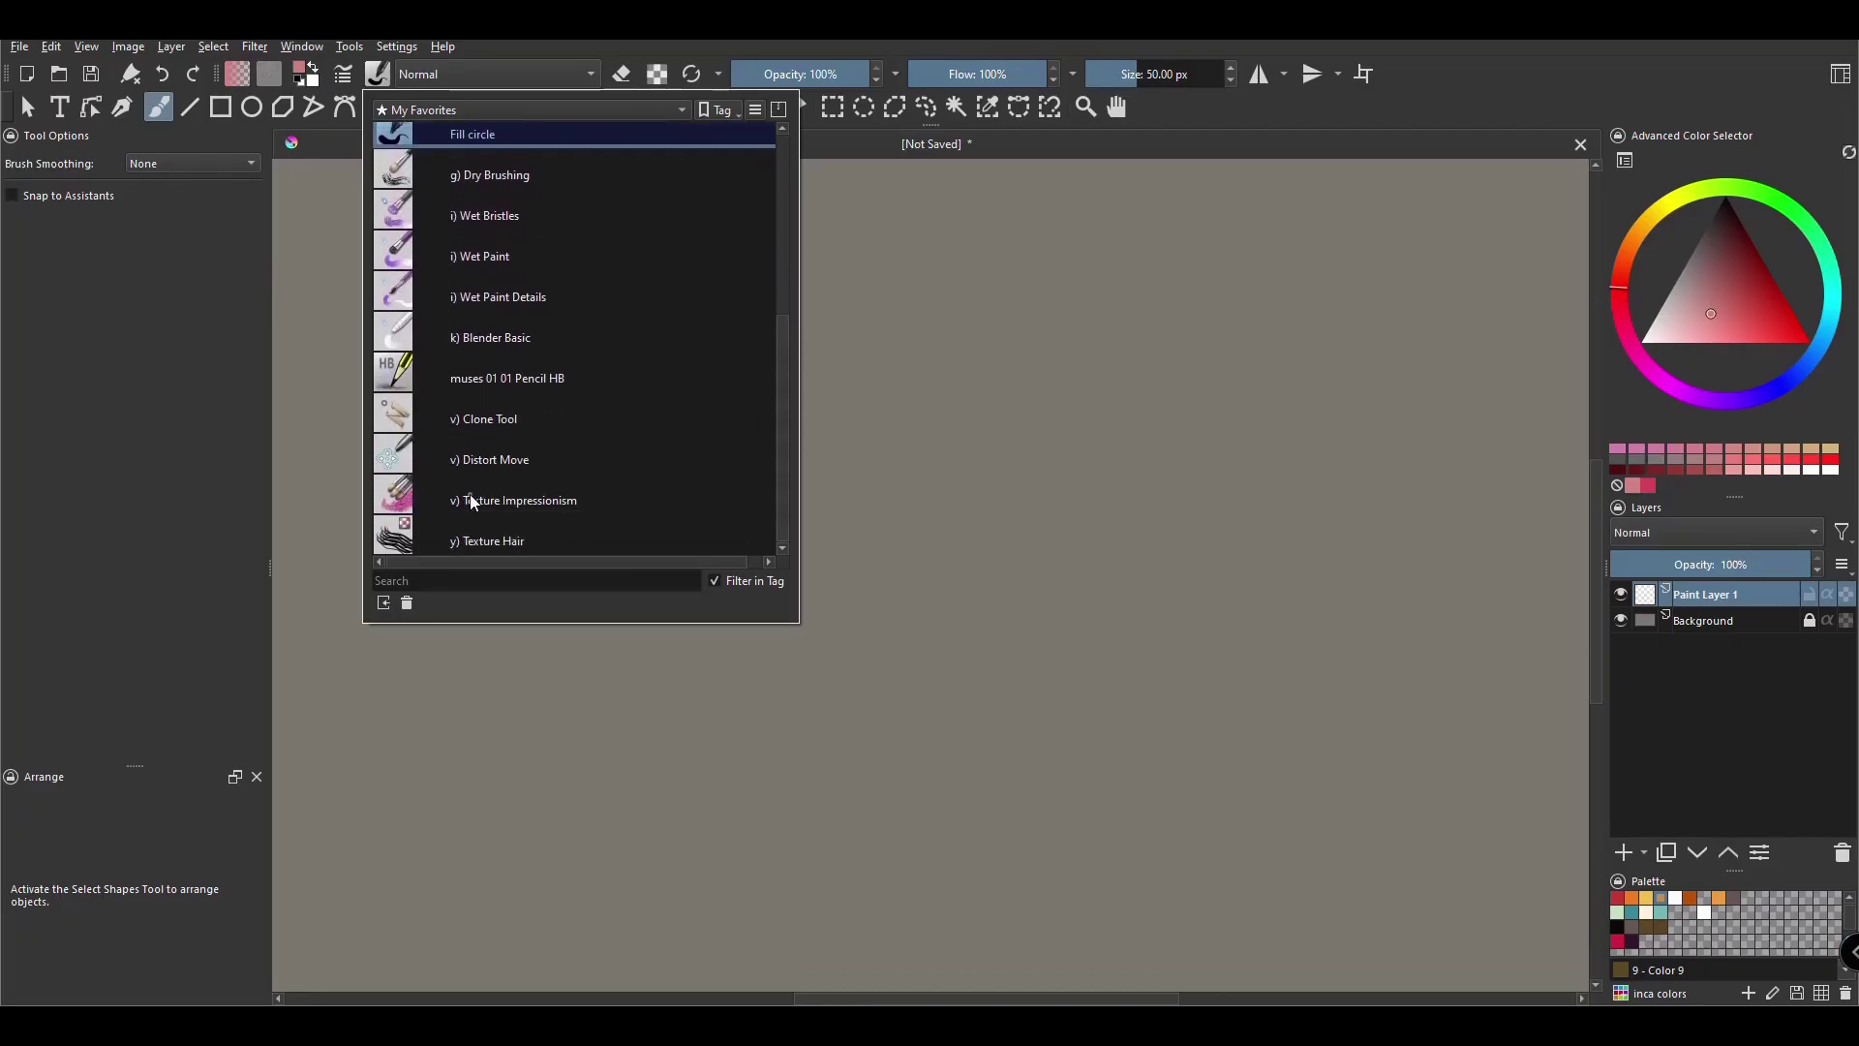
mouse_move(393, 499)
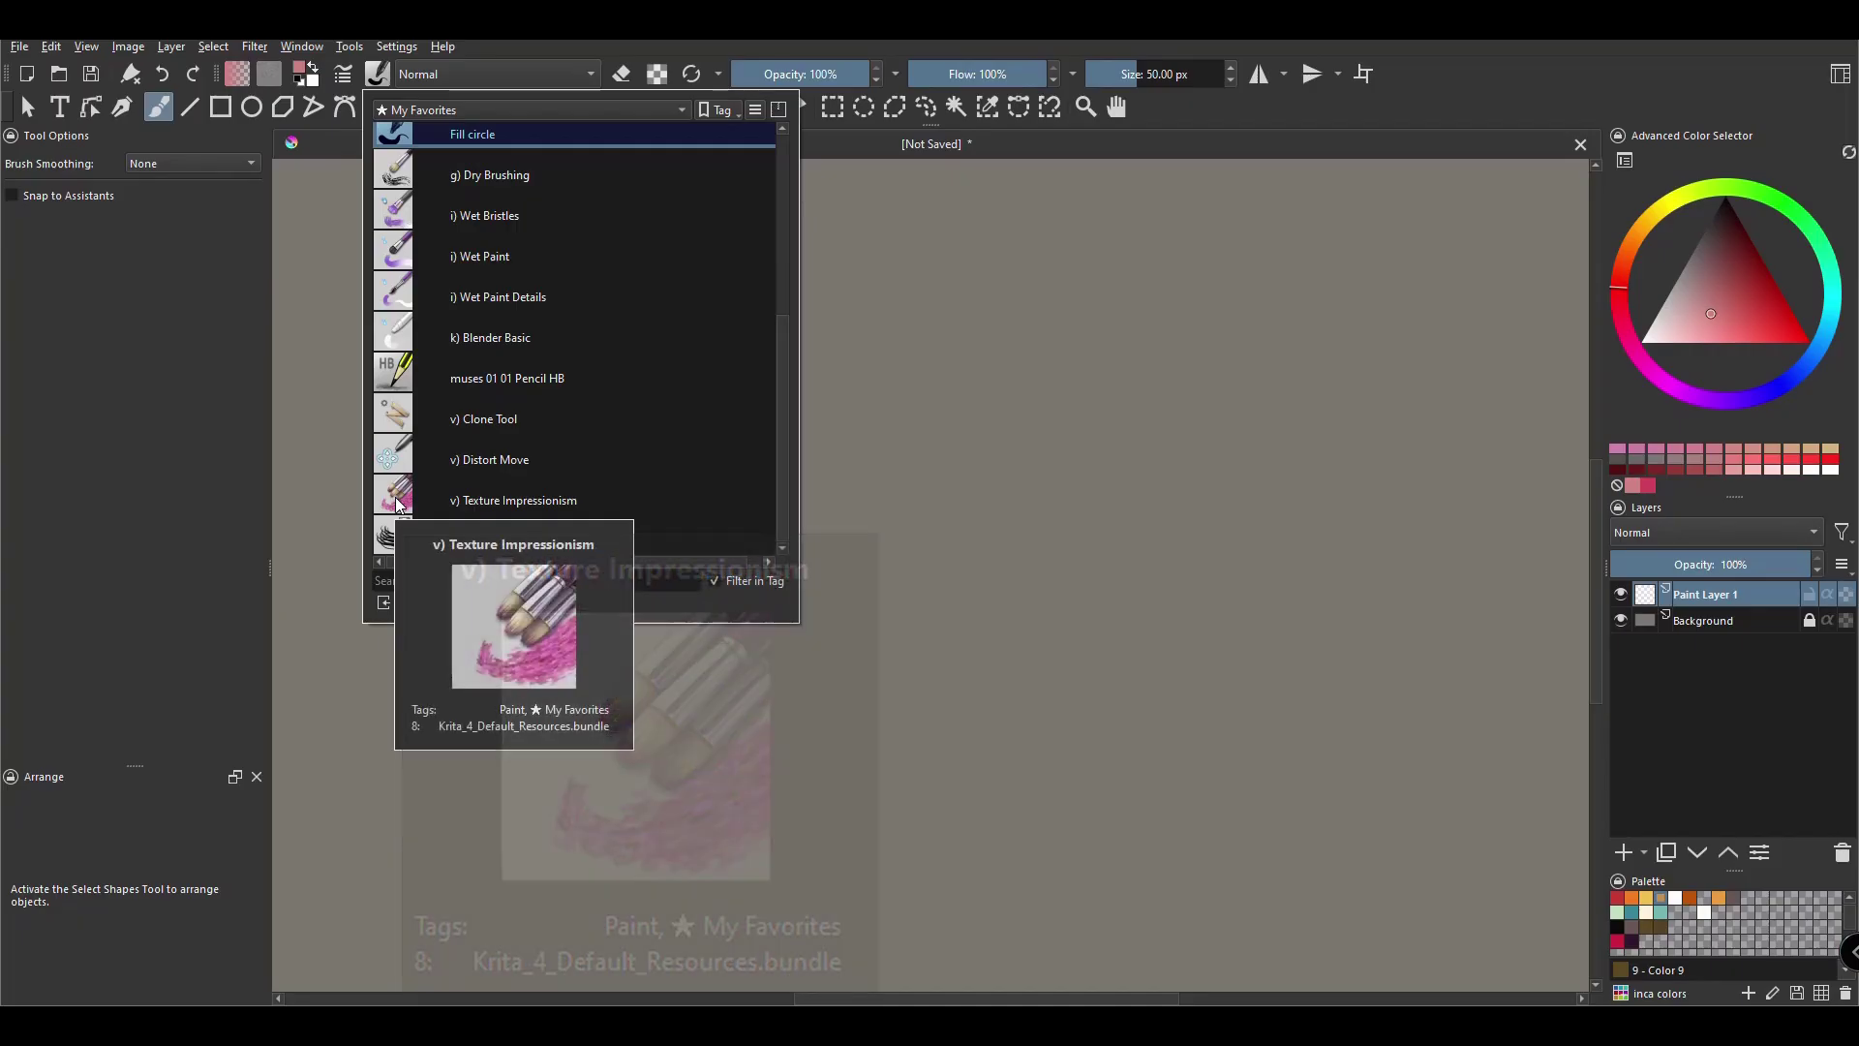
left_click(397, 503)
Paint a long scattered pink Texture Impressionism stroke down the canvas's left side.
left_click_drag(316, 266, 461, 809)
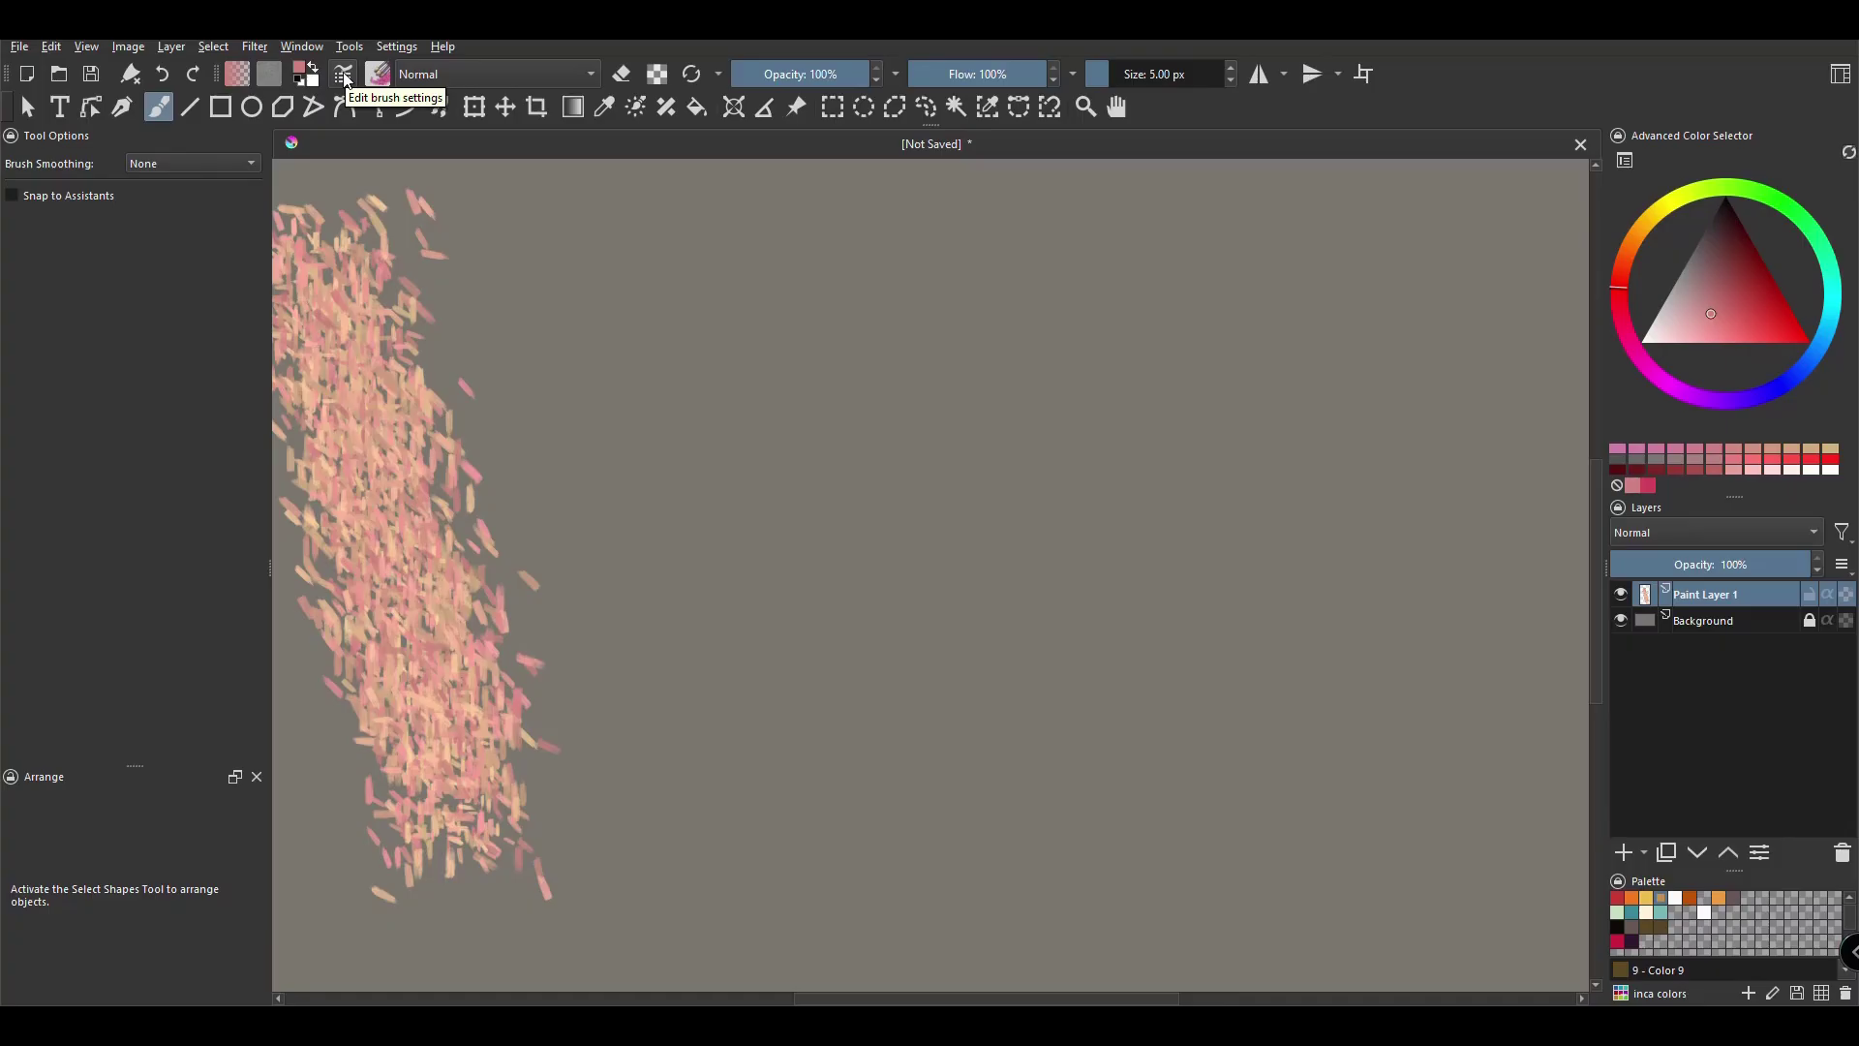
Show the Predefined tips under Brush Tip in the Texture Impressionism brush settings.
left_click(342, 76)
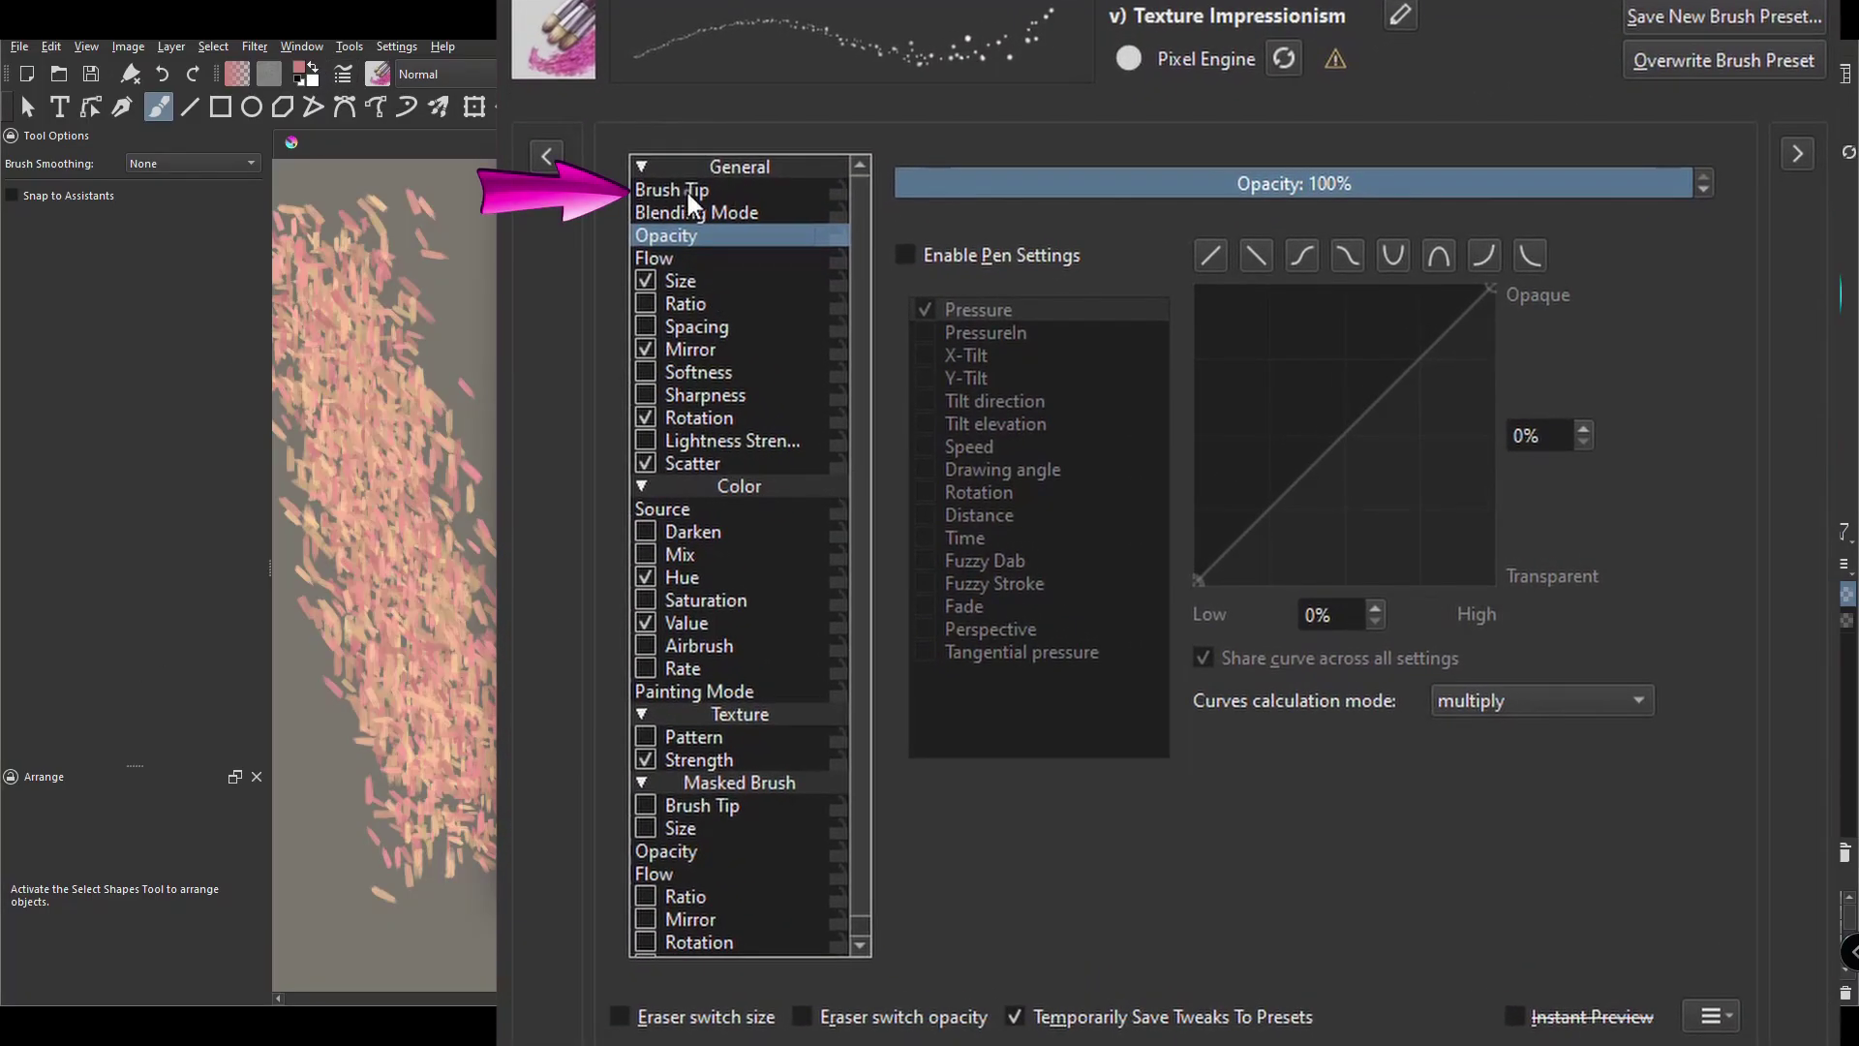
left_click(689, 190)
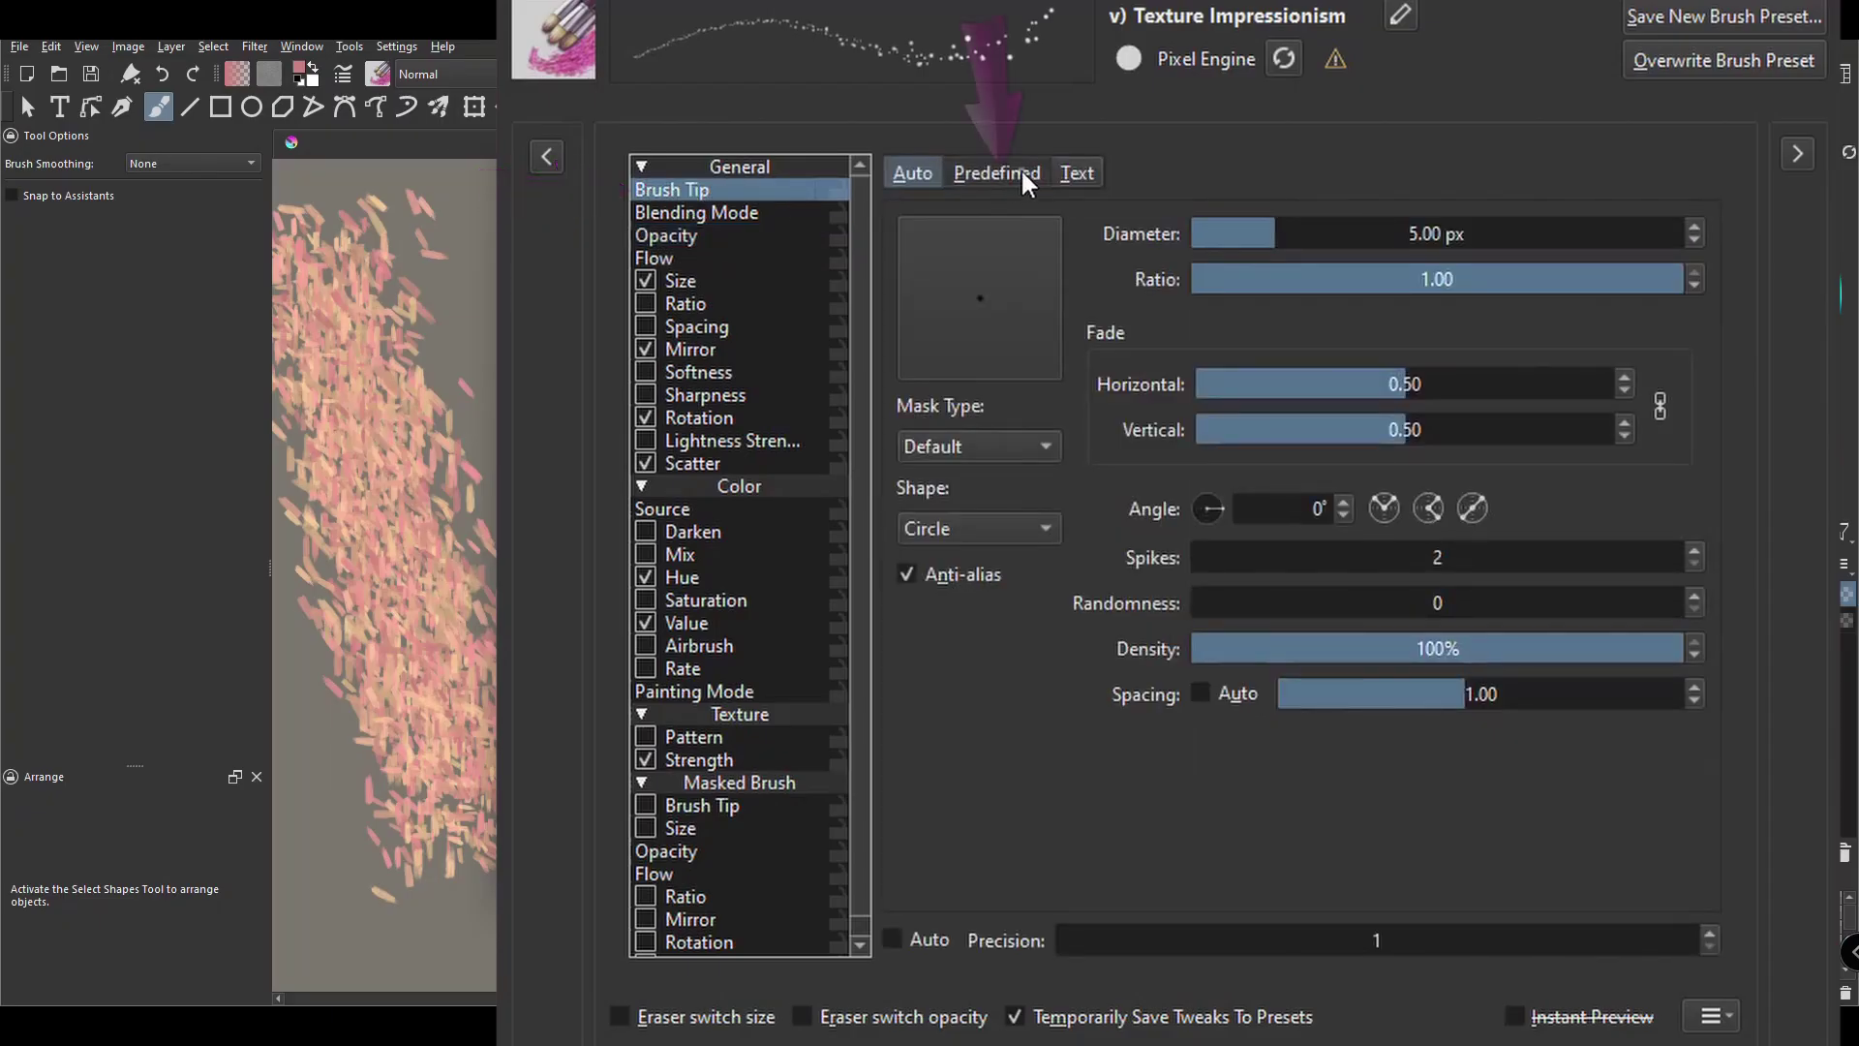
left_click(1001, 166)
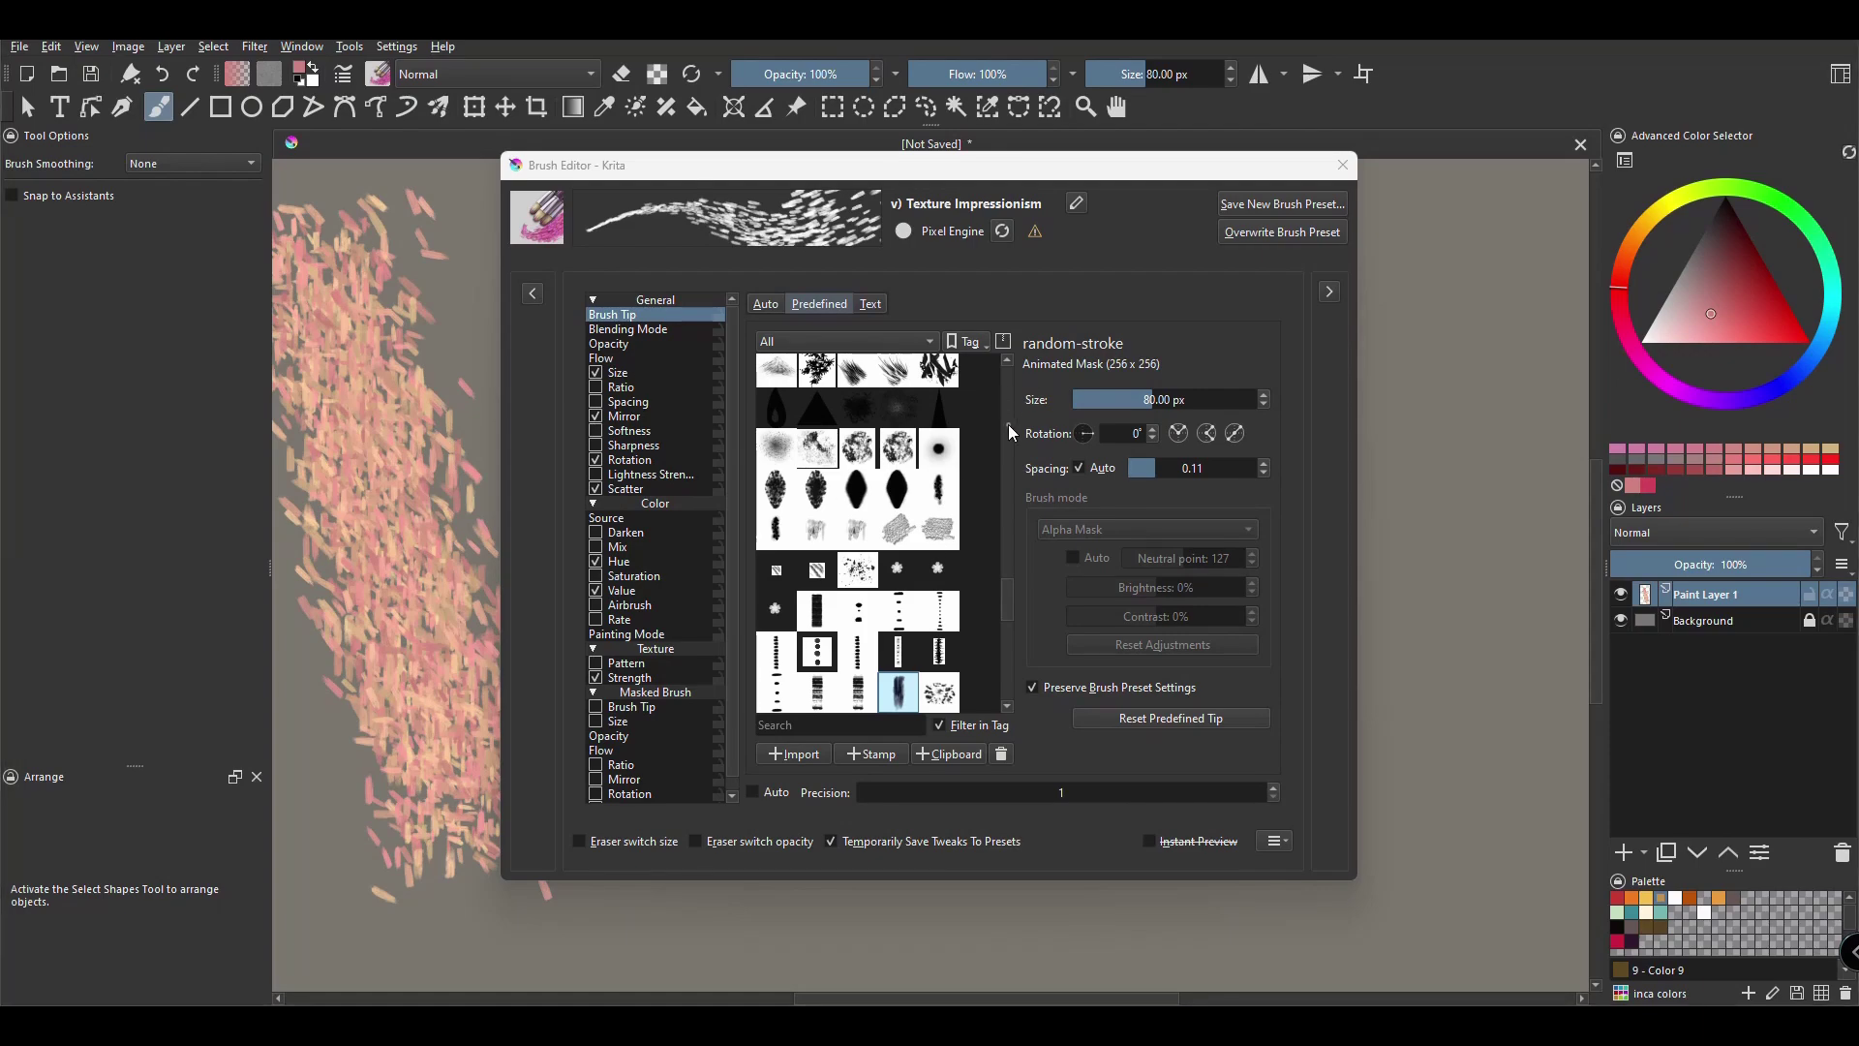
scroll(1008, 426, "up", 5)
Switch the brush tip to CH_PINK SMALL FLOWER_2022 and paint a band of flower stamps.
scroll(1008, 434, "up", 3)
scroll(1008, 445, "up", 3)
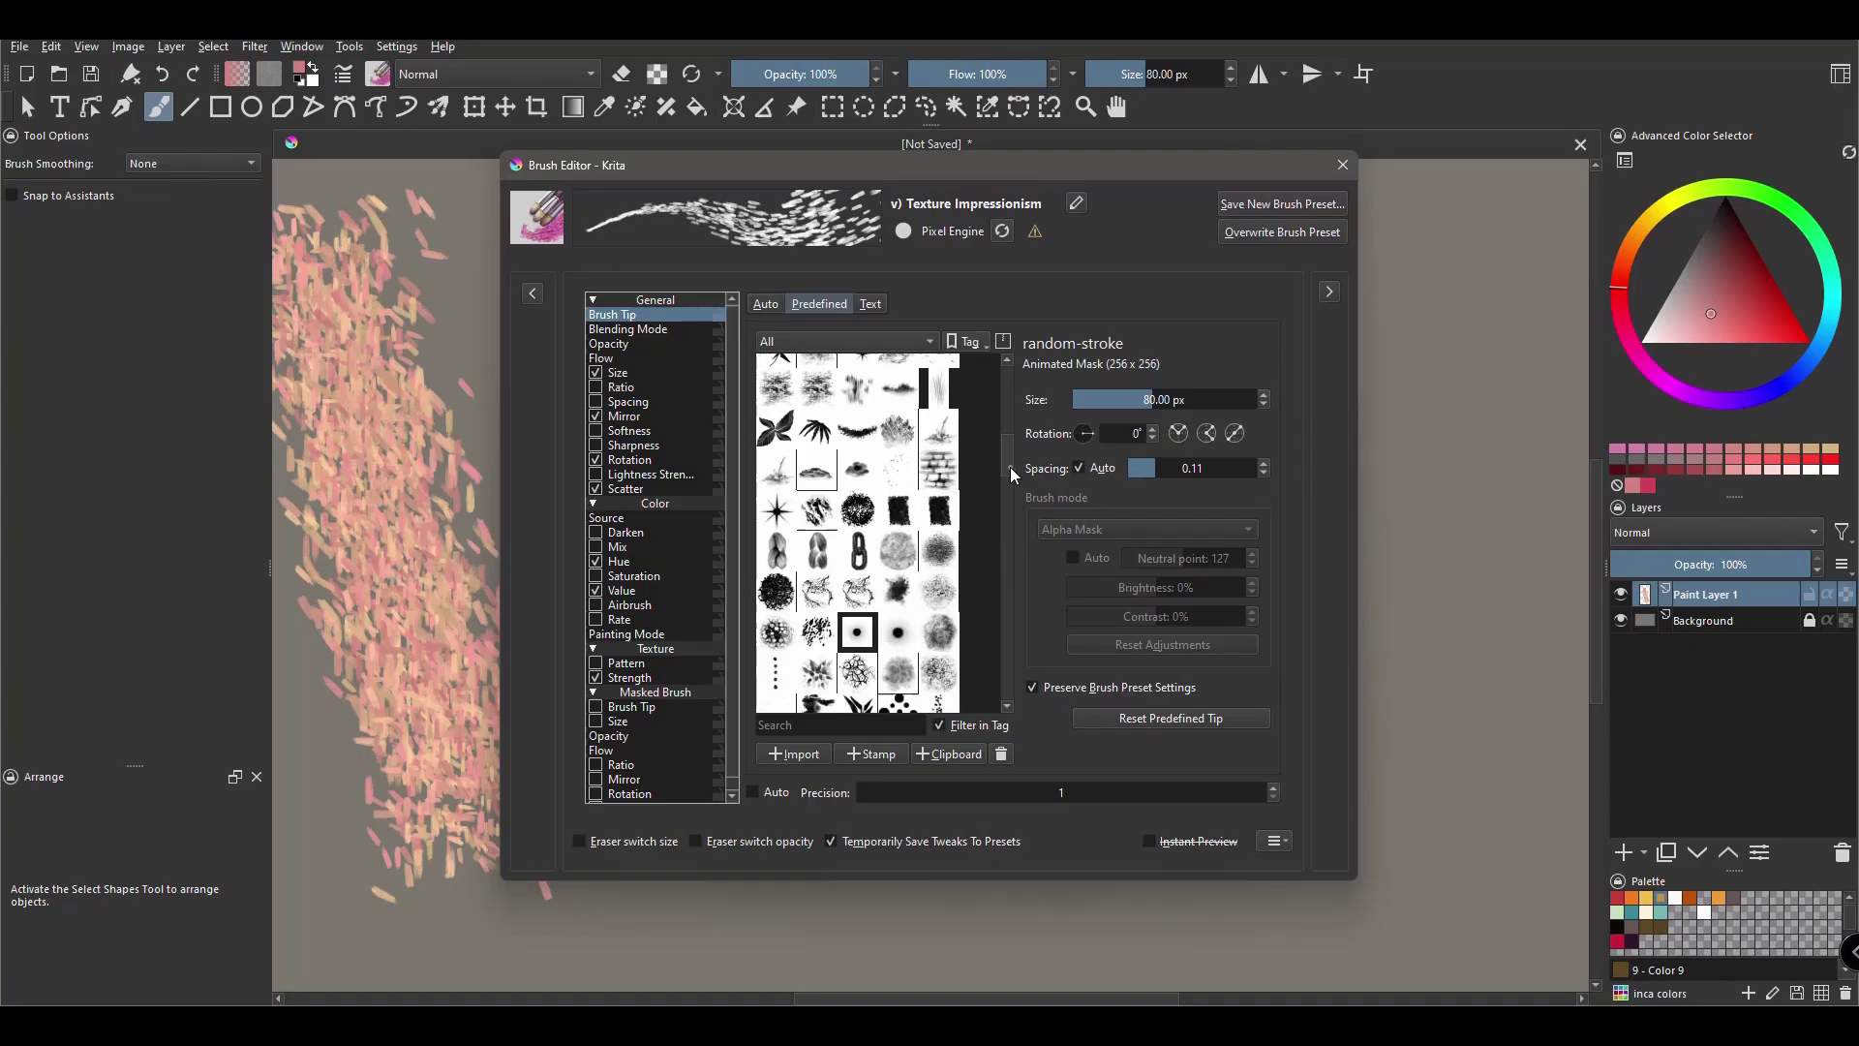
left_click_drag(1008, 467, 1015, 509)
left_click(817, 546)
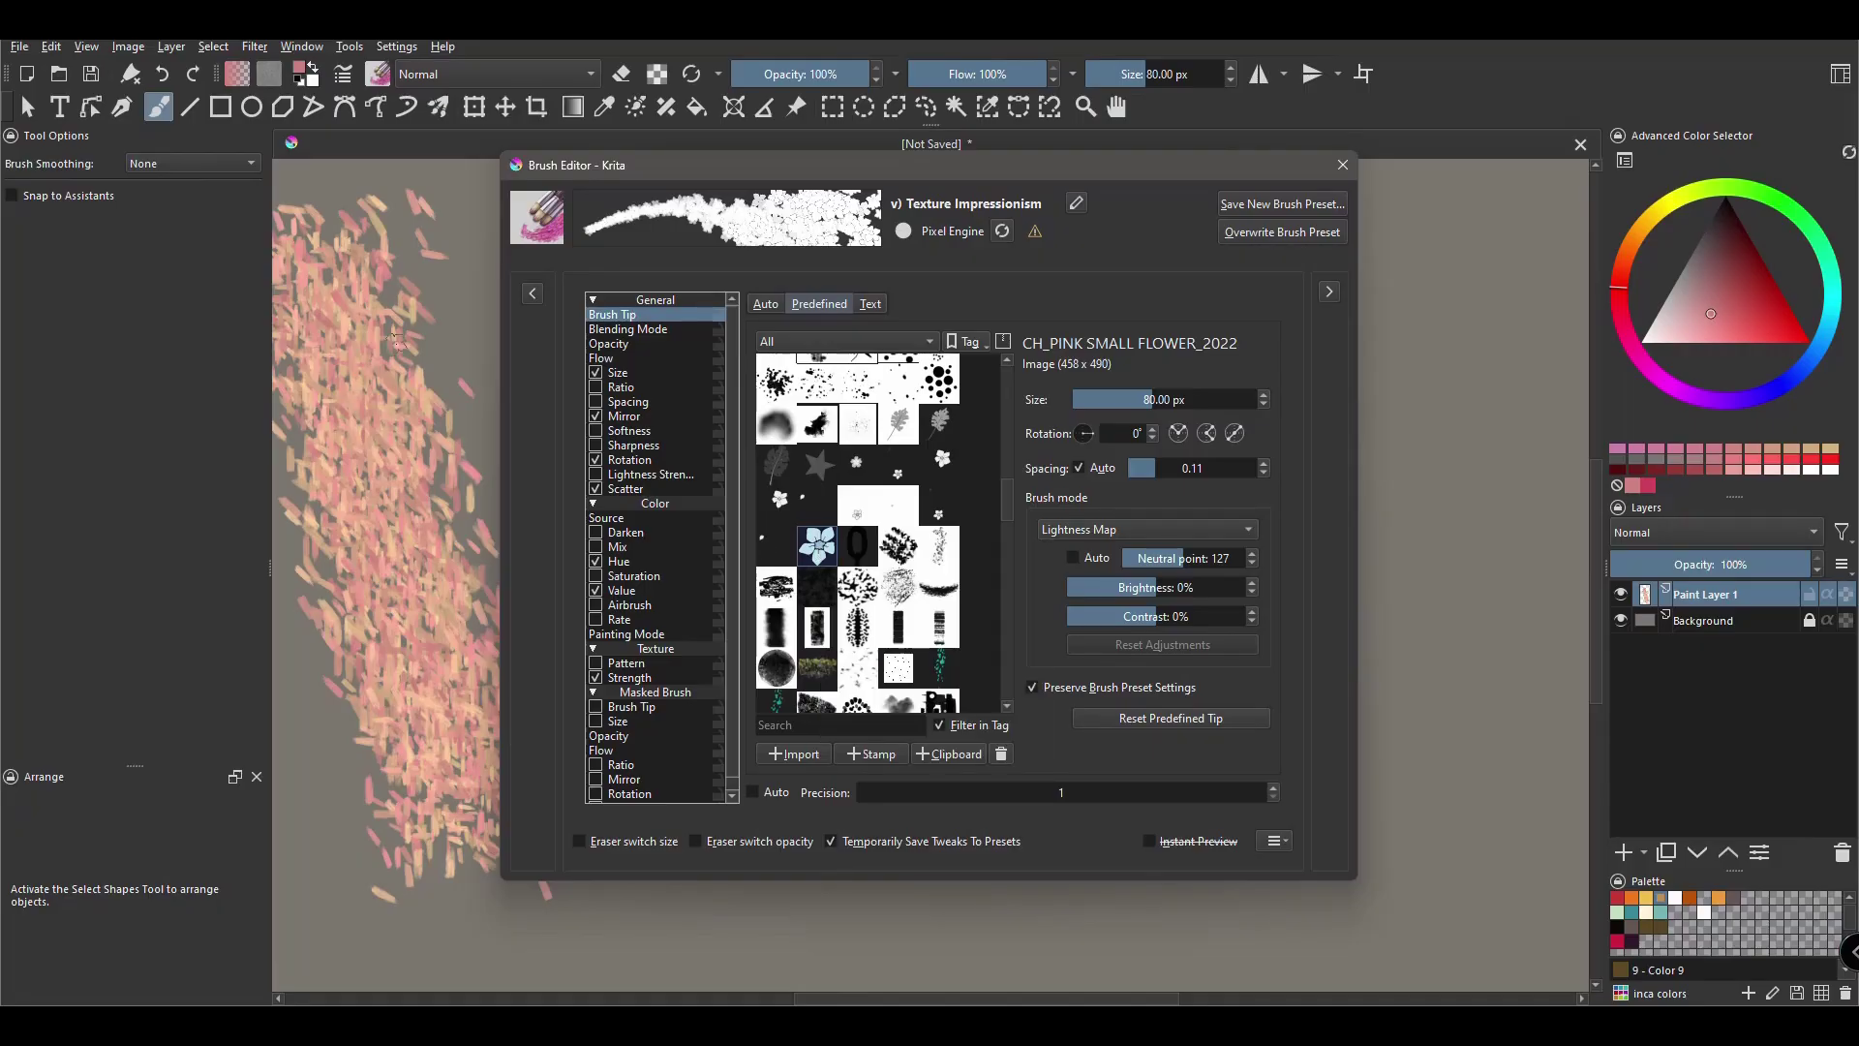
left_click_drag(380, 276, 426, 659)
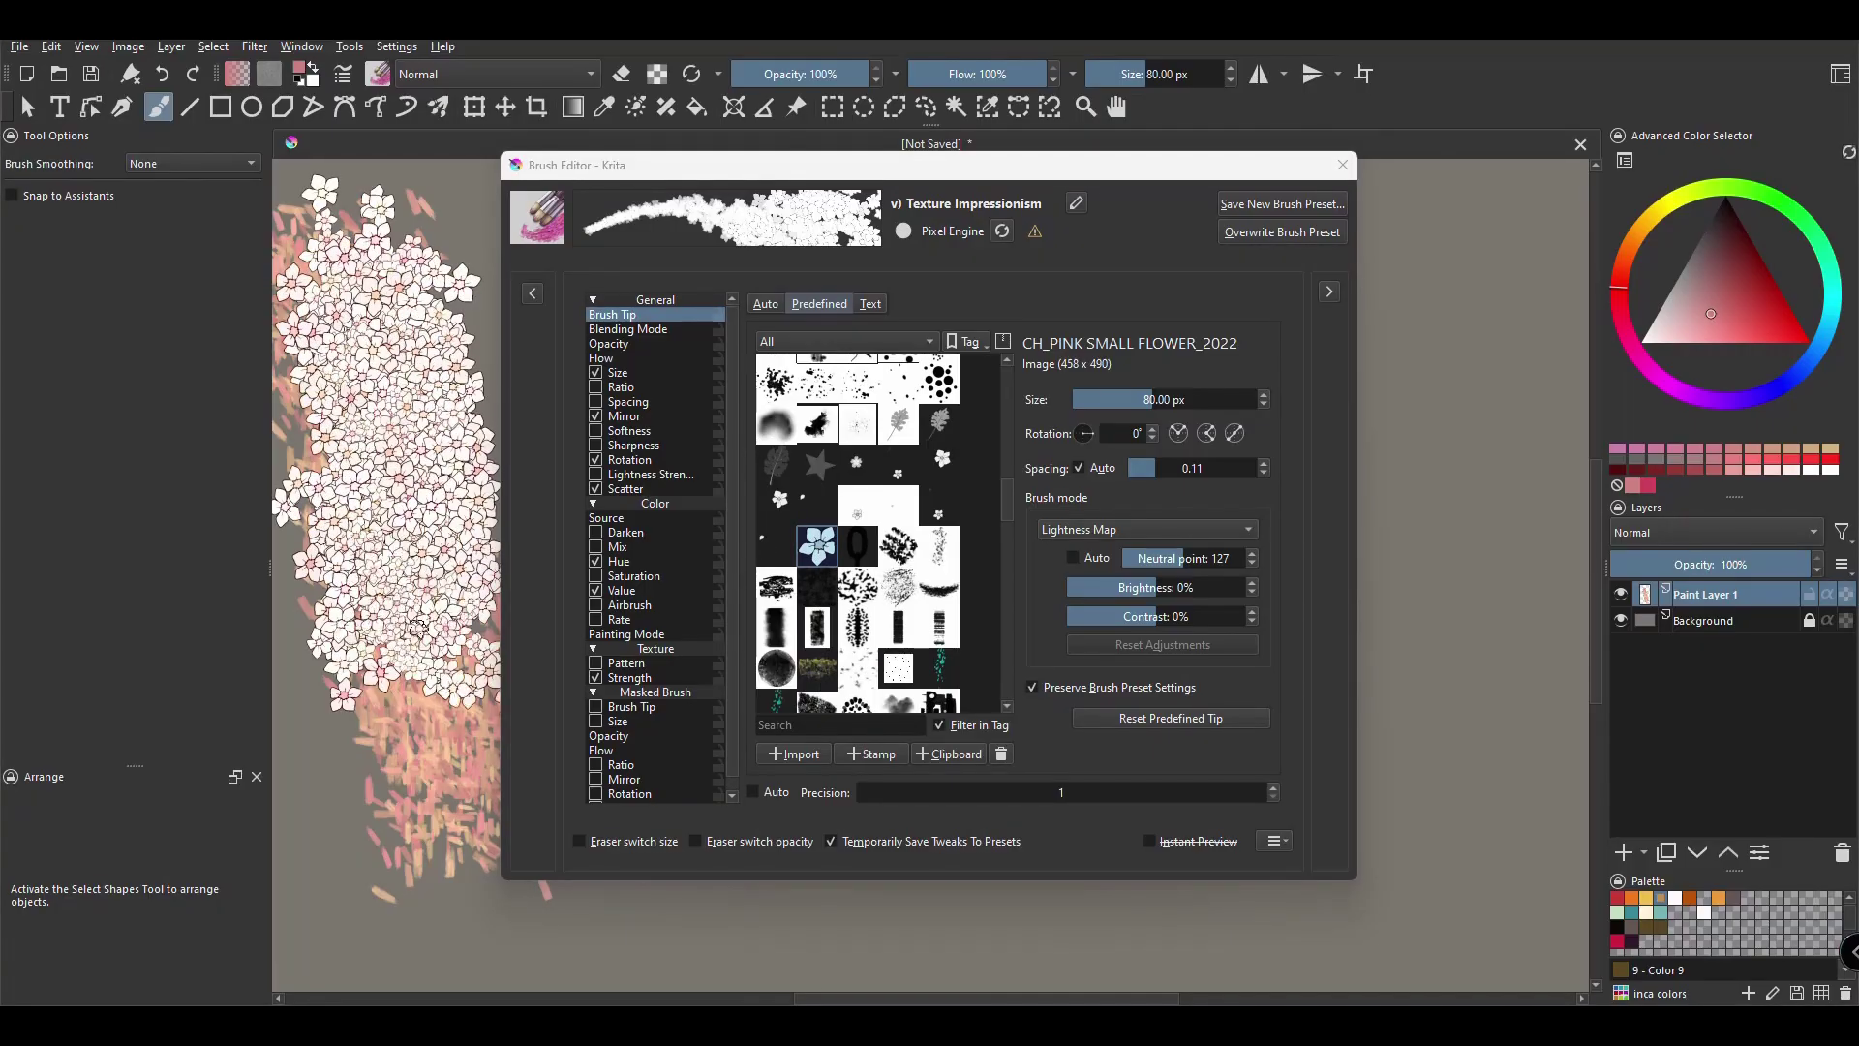
Move the settings window aside, browse more tips, and start saving a new brush preset.
left_click_drag(953, 164, 1165, 186)
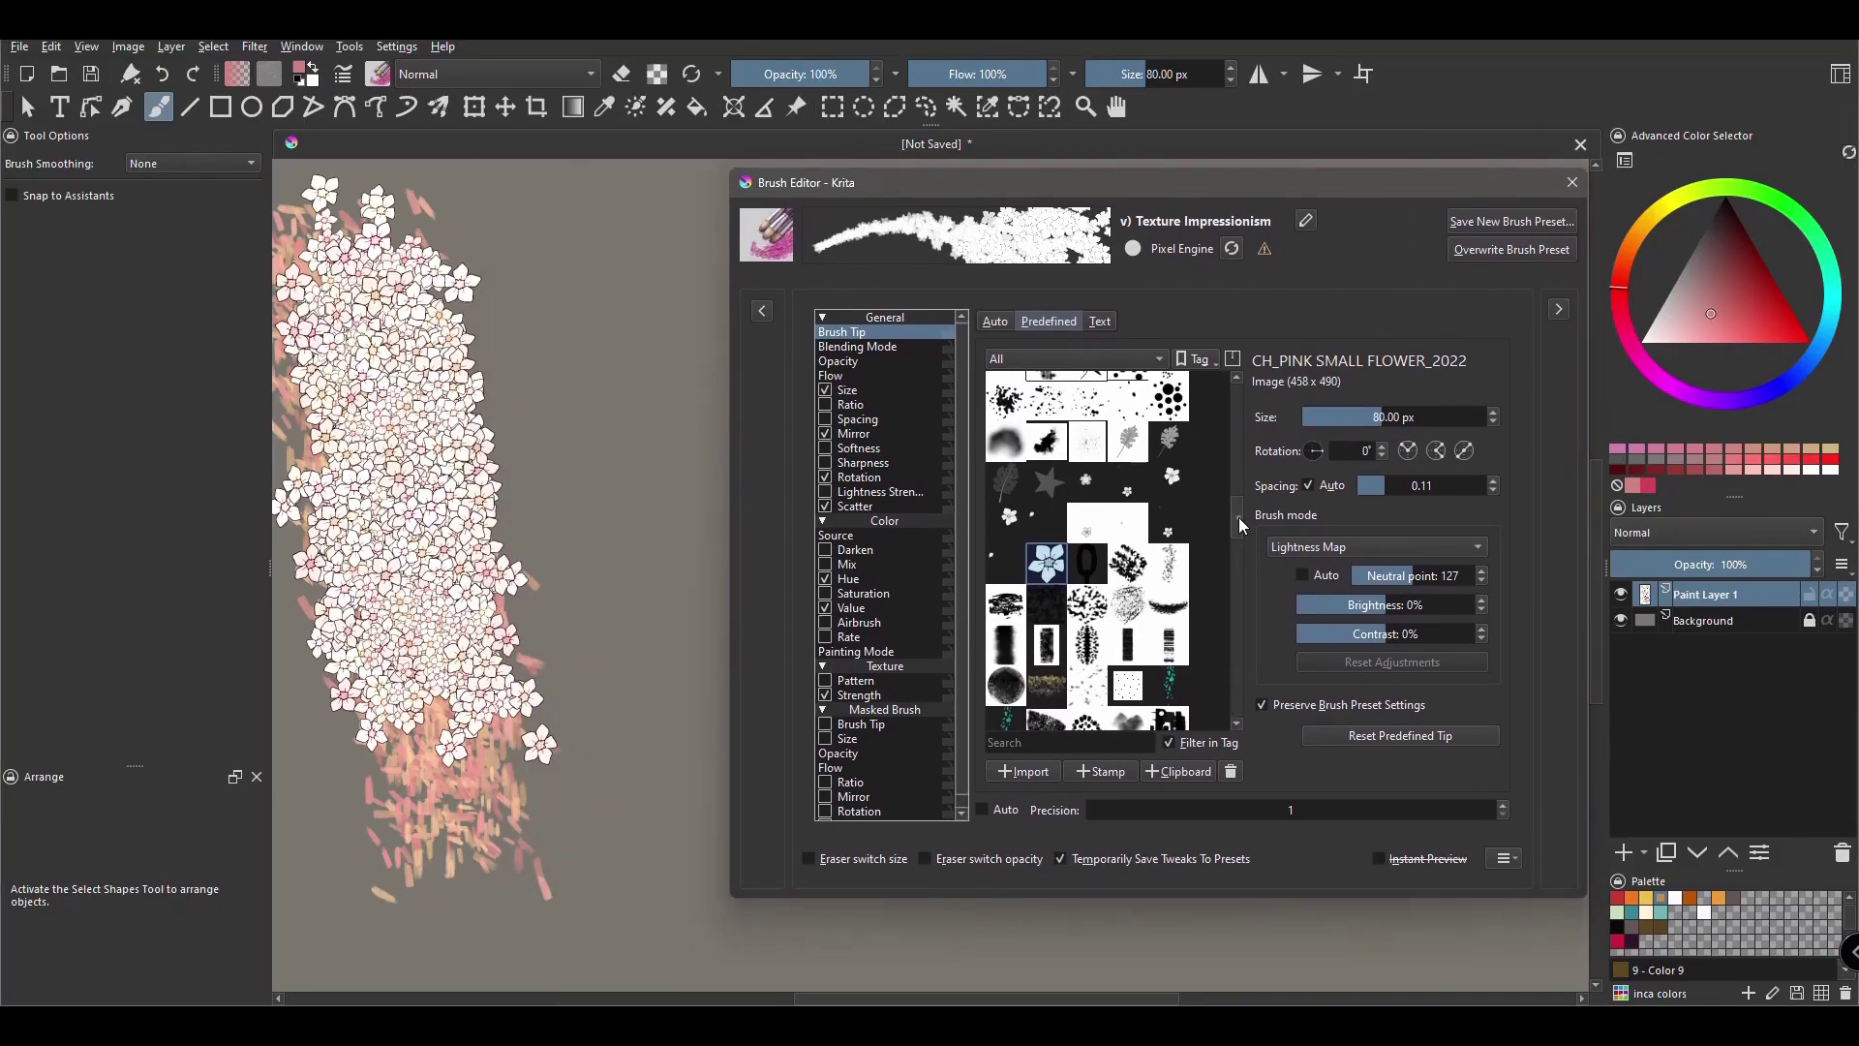
scroll(1238, 525, "down", 2)
scroll(1205, 509, "down", 3)
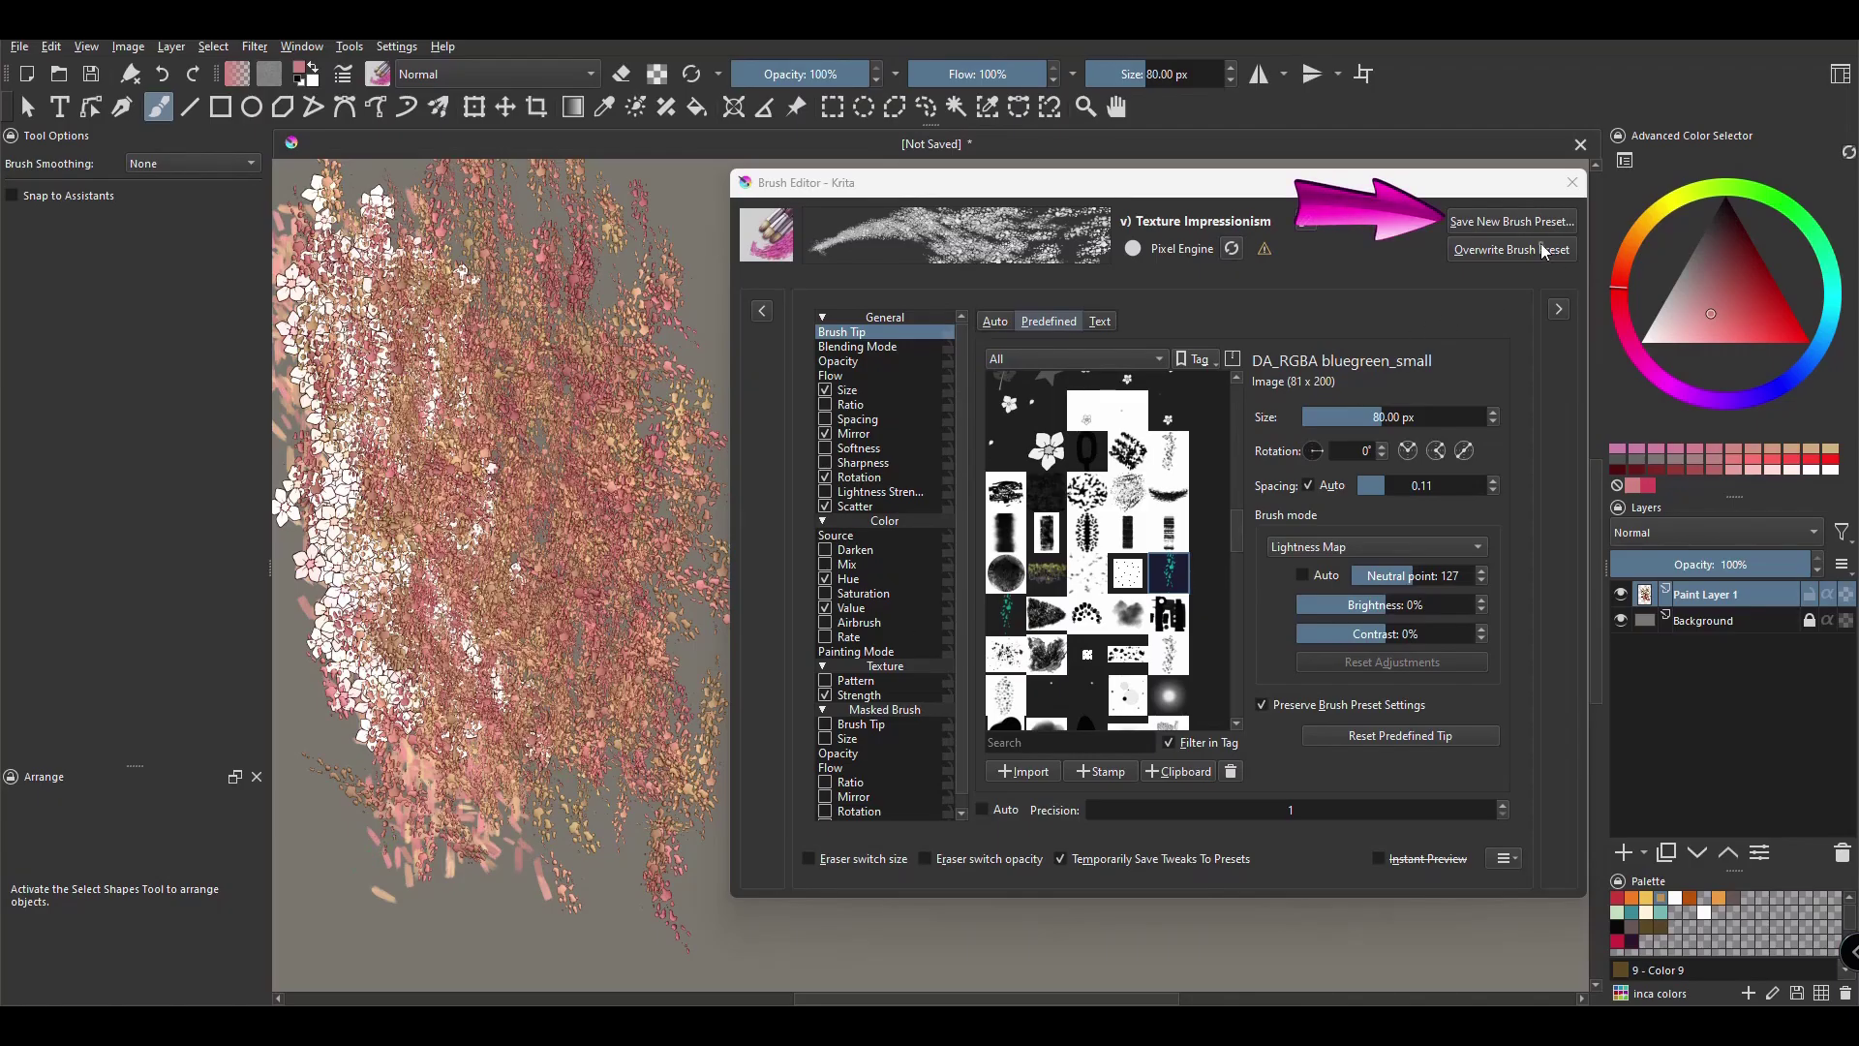
left_click(1496, 221)
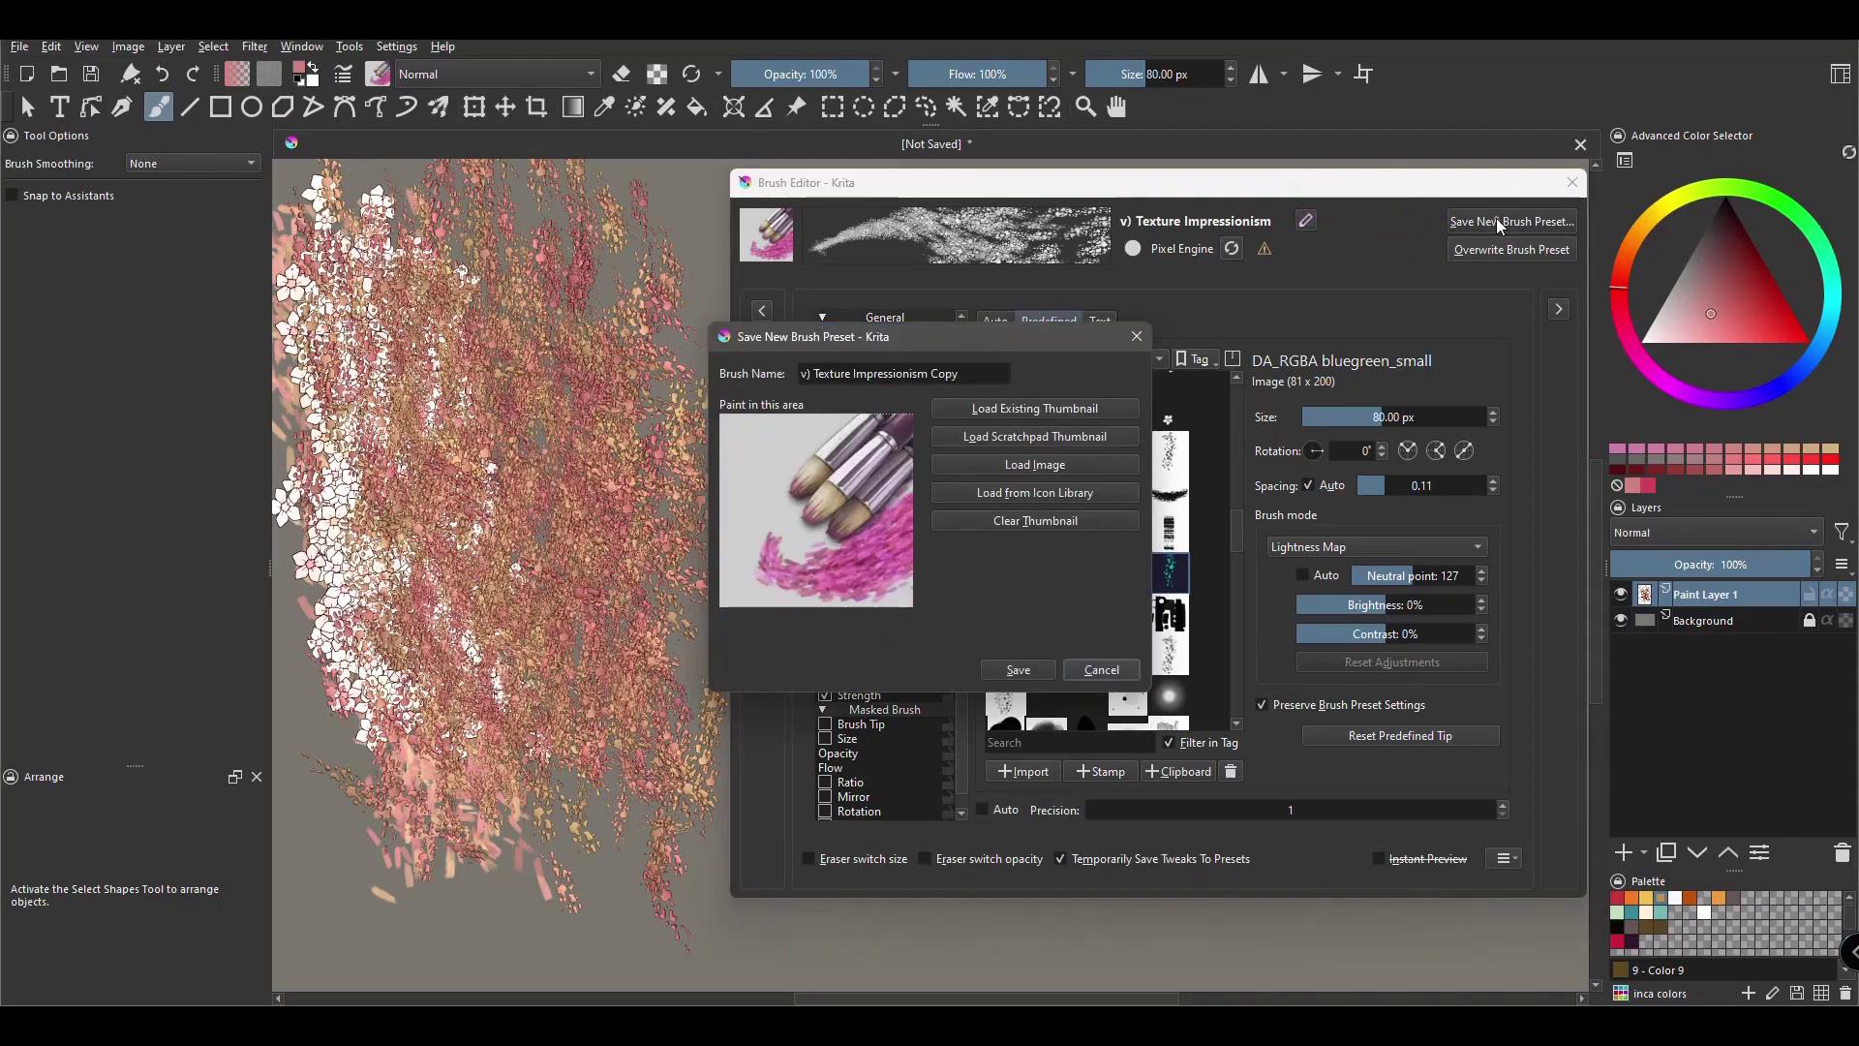
Replace the default preset name with 'CH_dragon scale brush Nov 2022'.
left_click_drag(1319, 207, 900, 203)
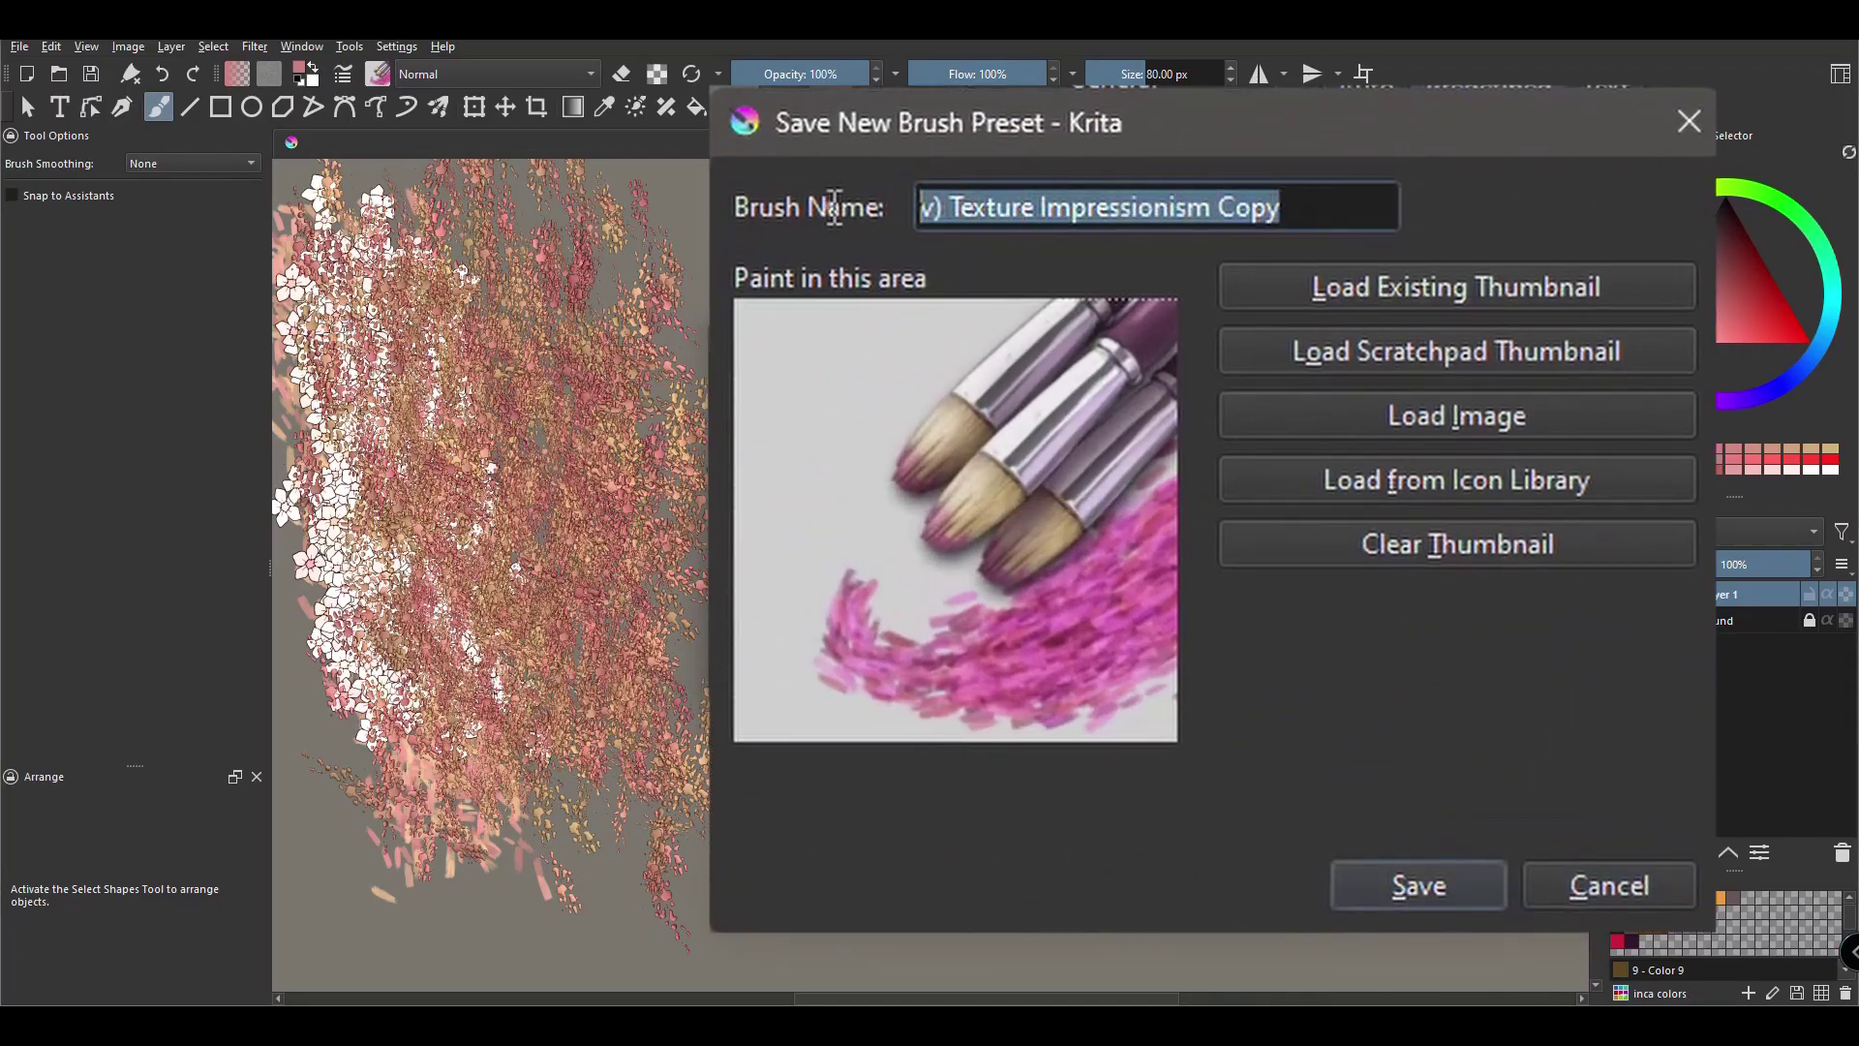
type("CH")
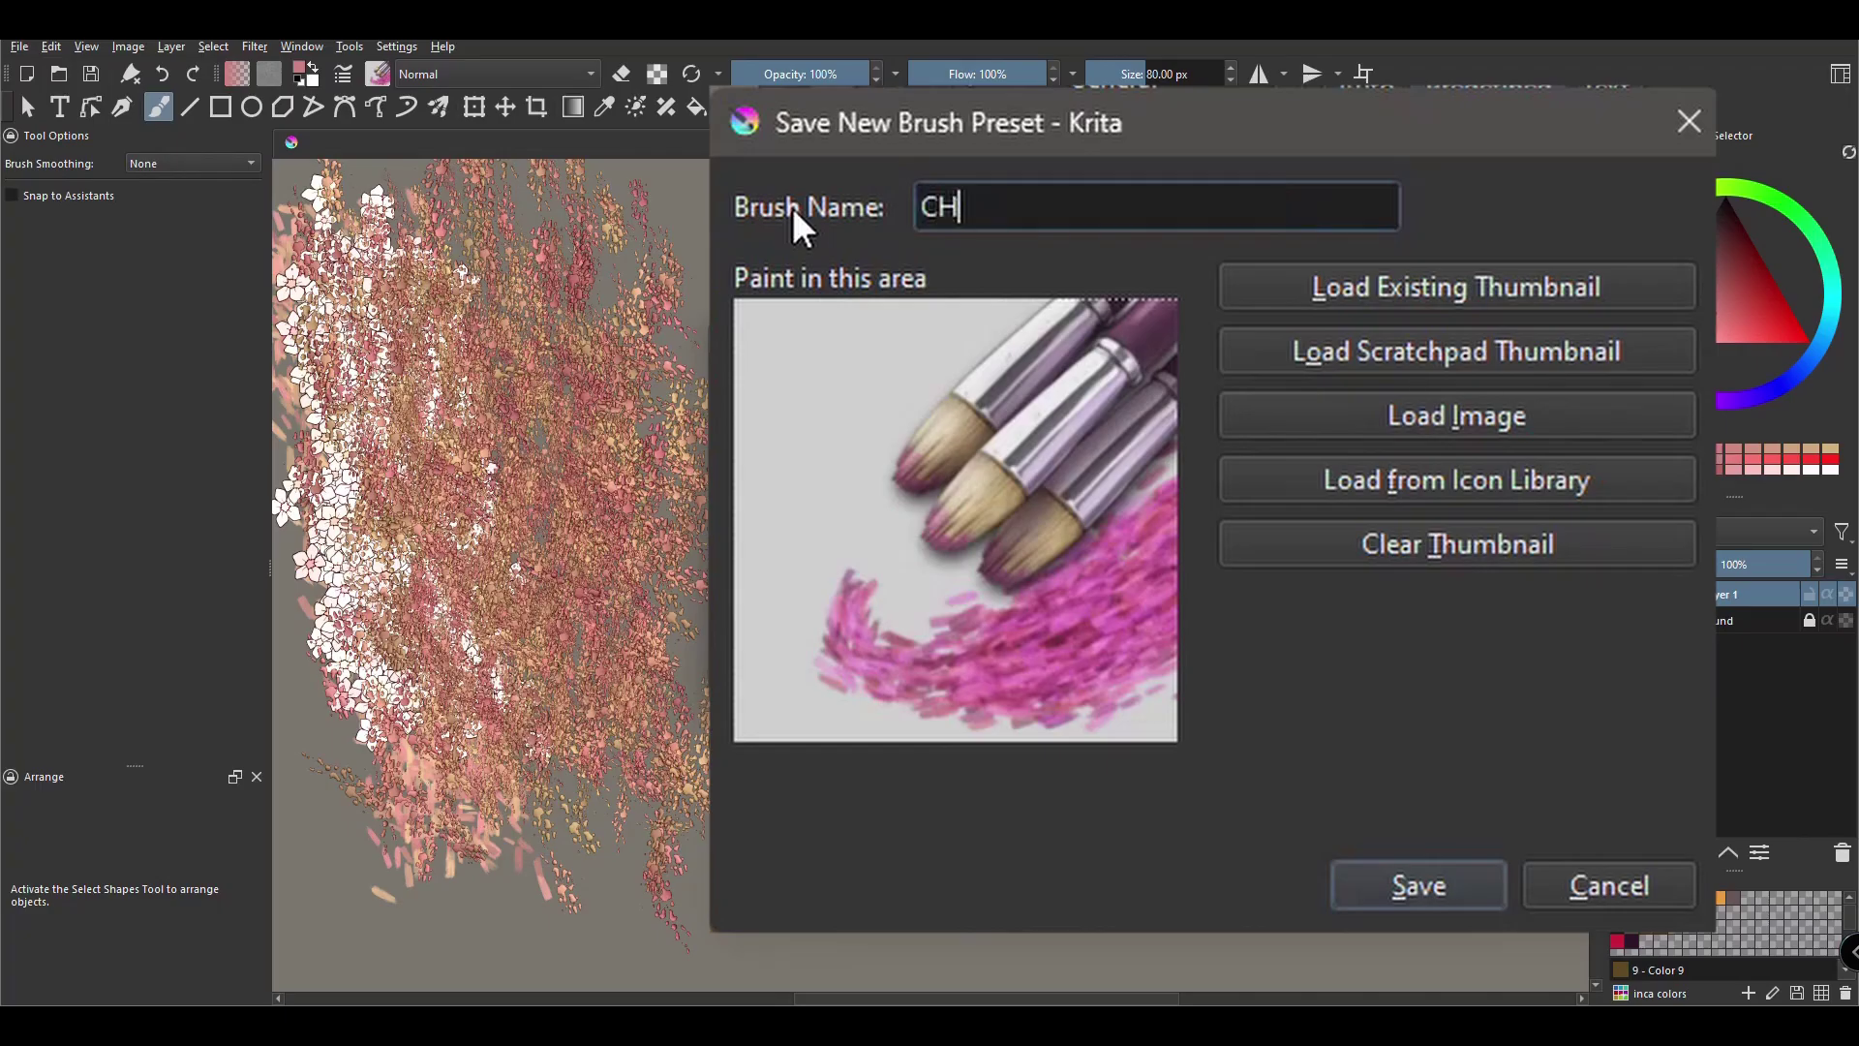
type("_")
type("dragon ")
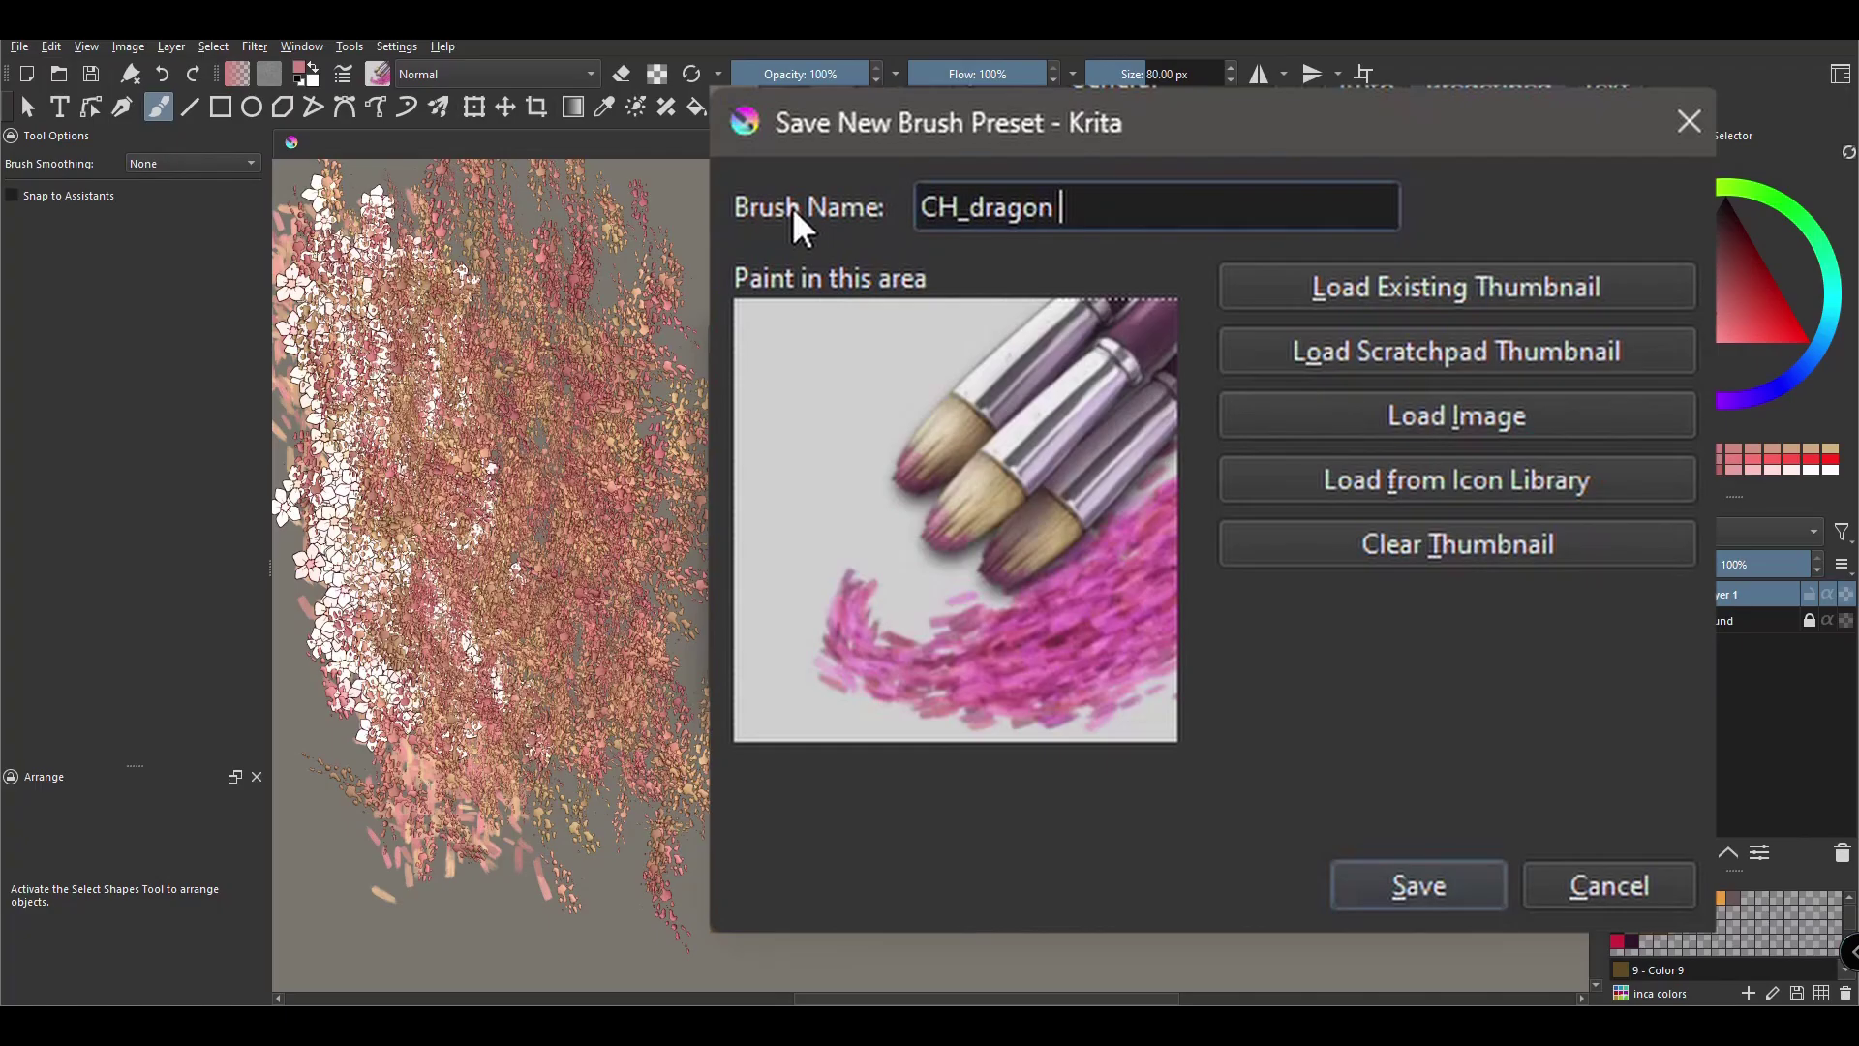
type("scal")
type("e brush N")
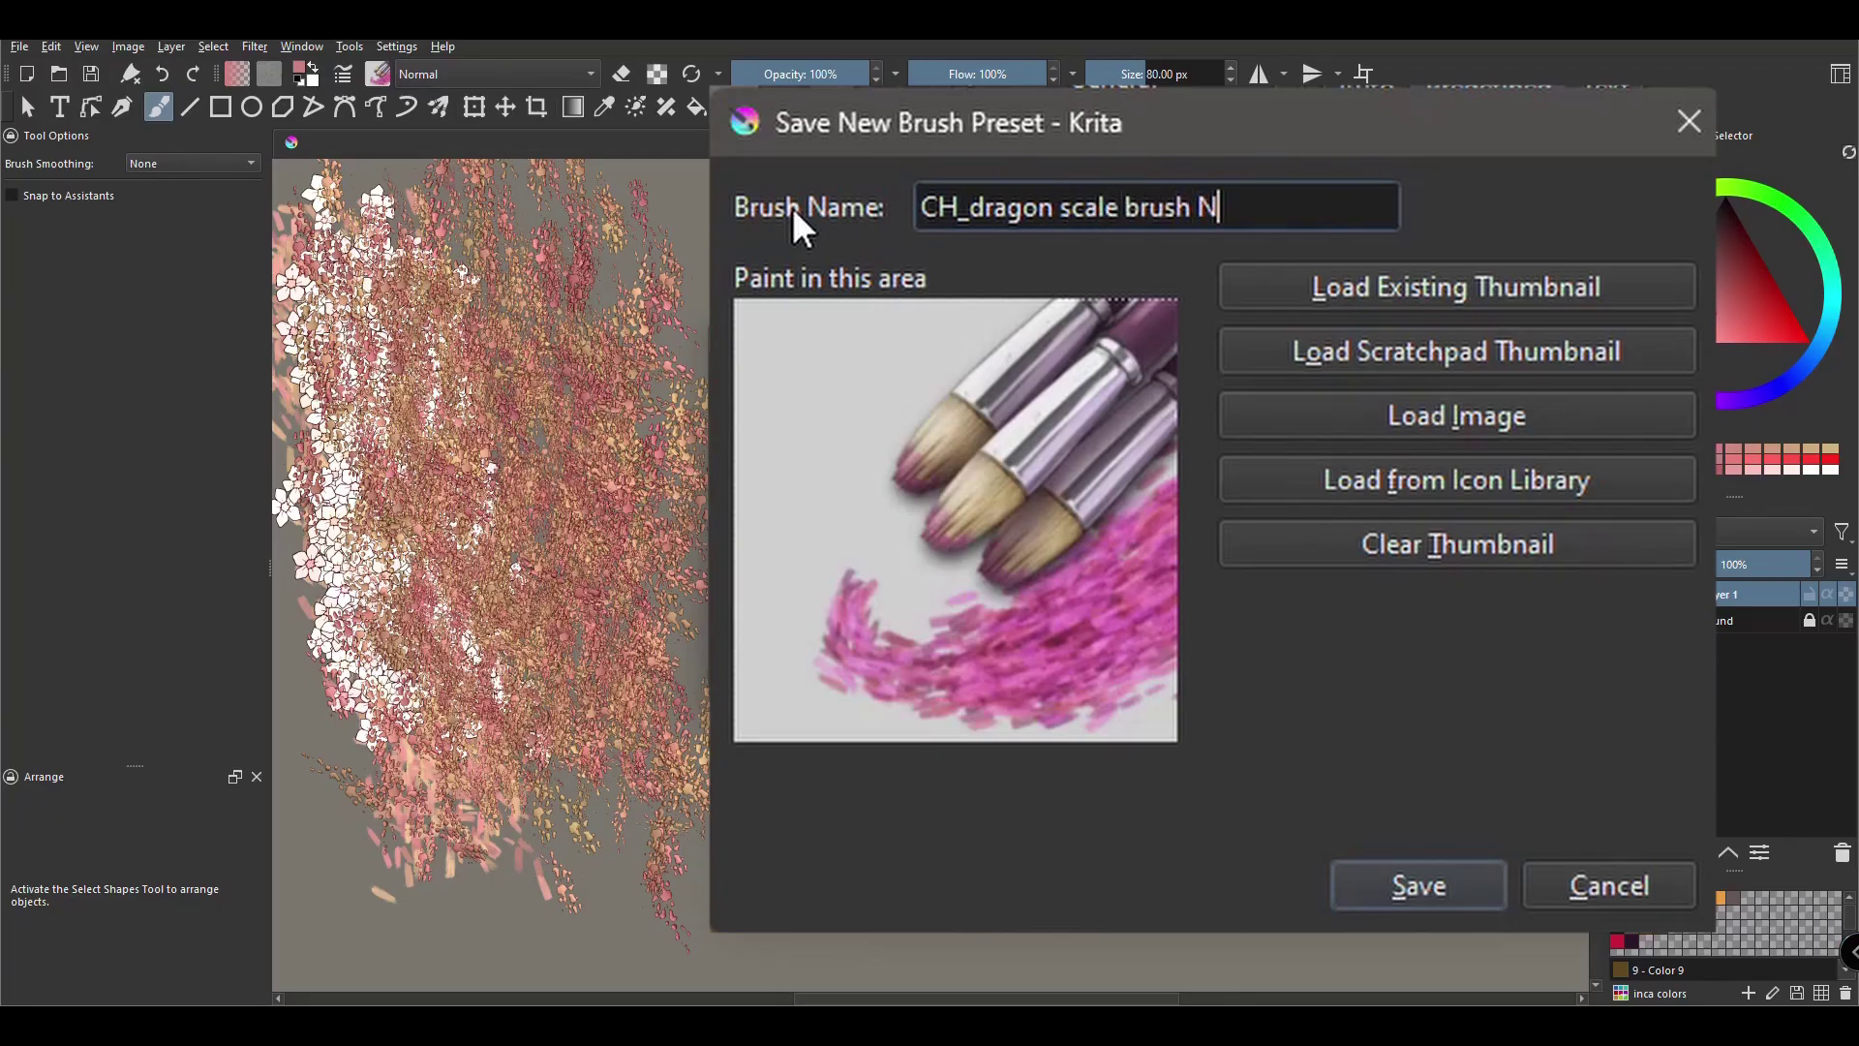
type("ov 2022")
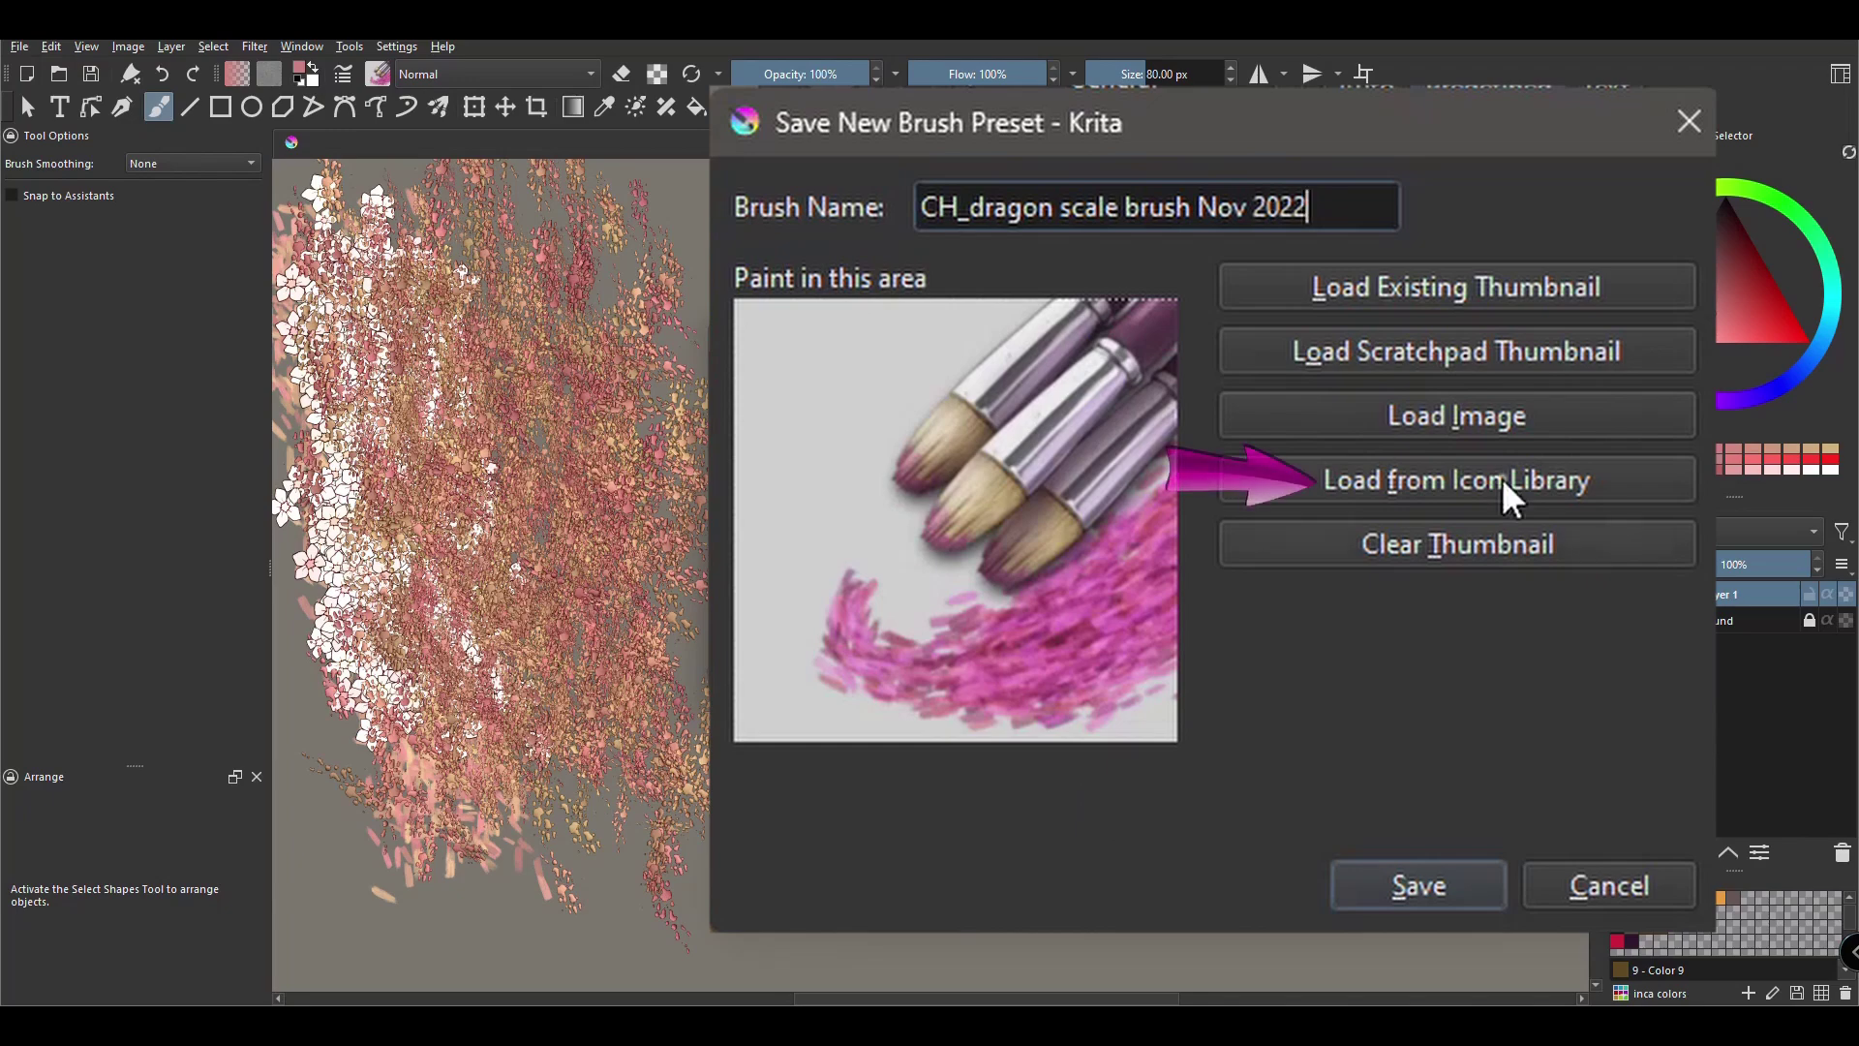
Give the preset a flat-brush-and-red-heart library icon, paint the thumbnail, and save it.
left_click(1251, 484)
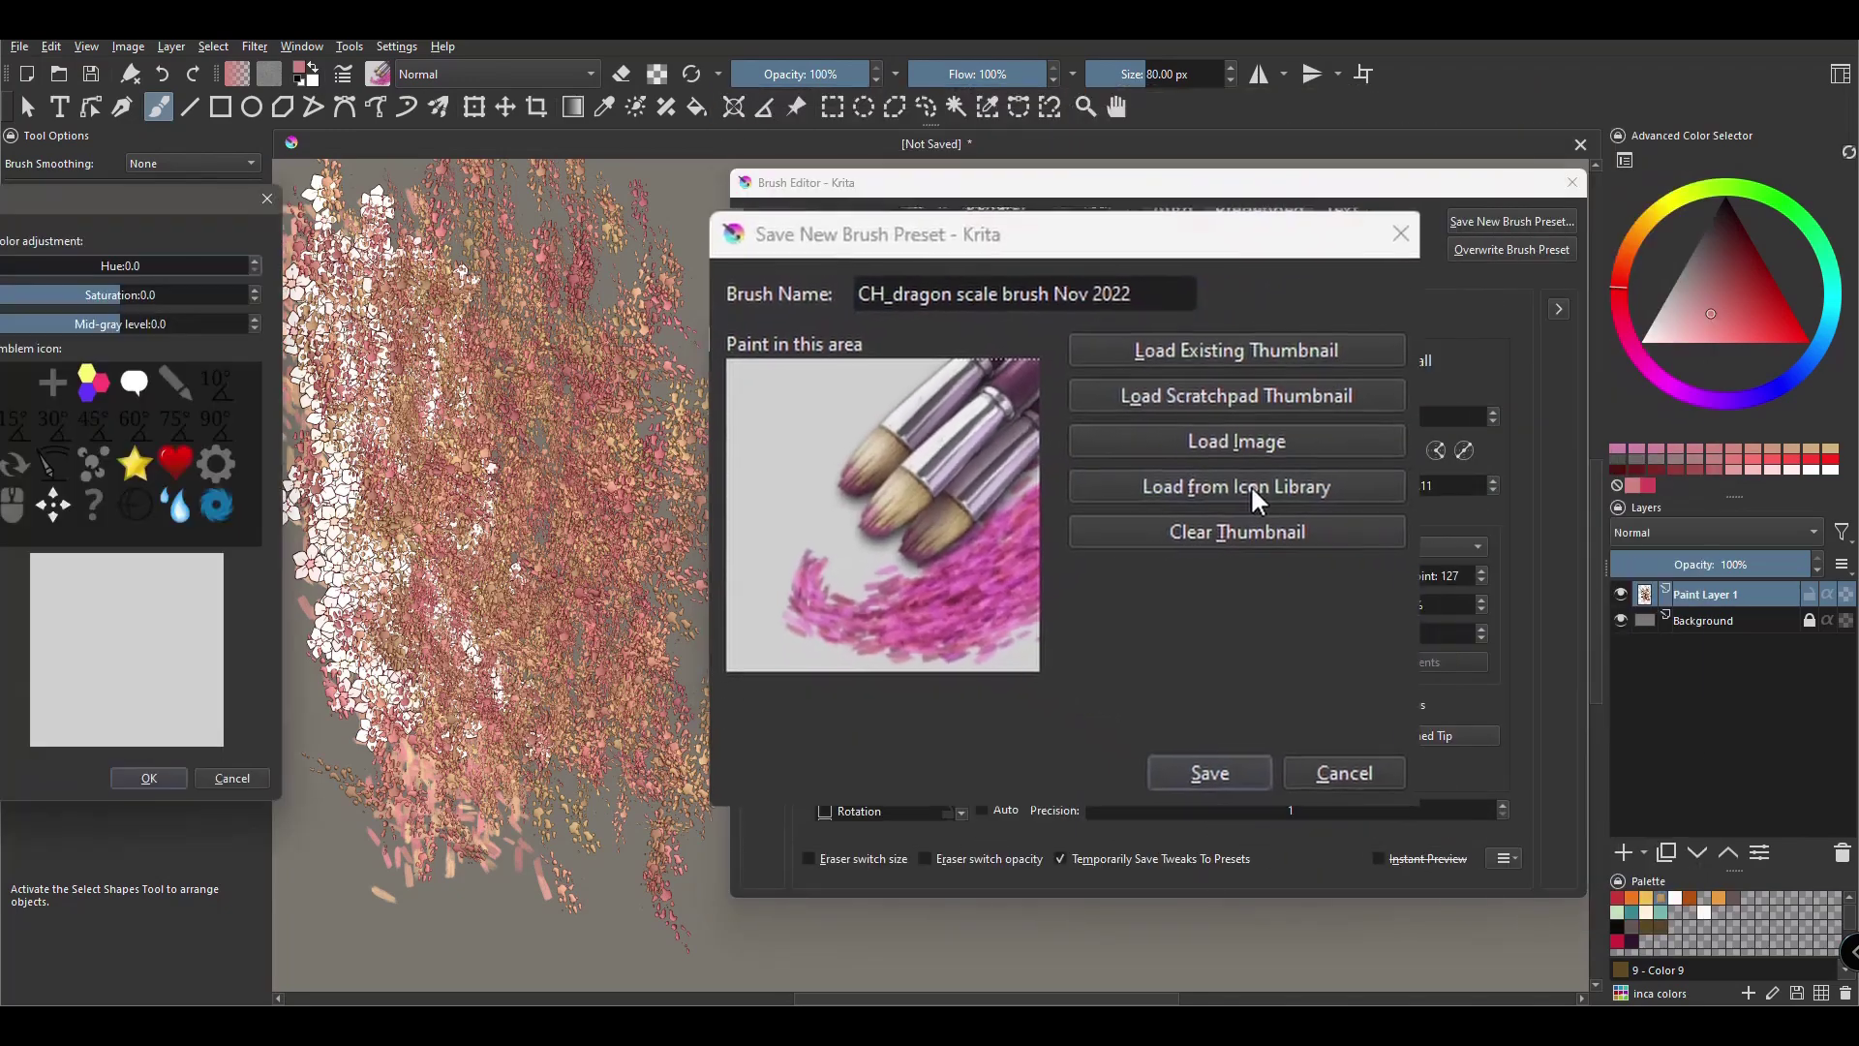
left_click_drag(147, 200, 582, 231)
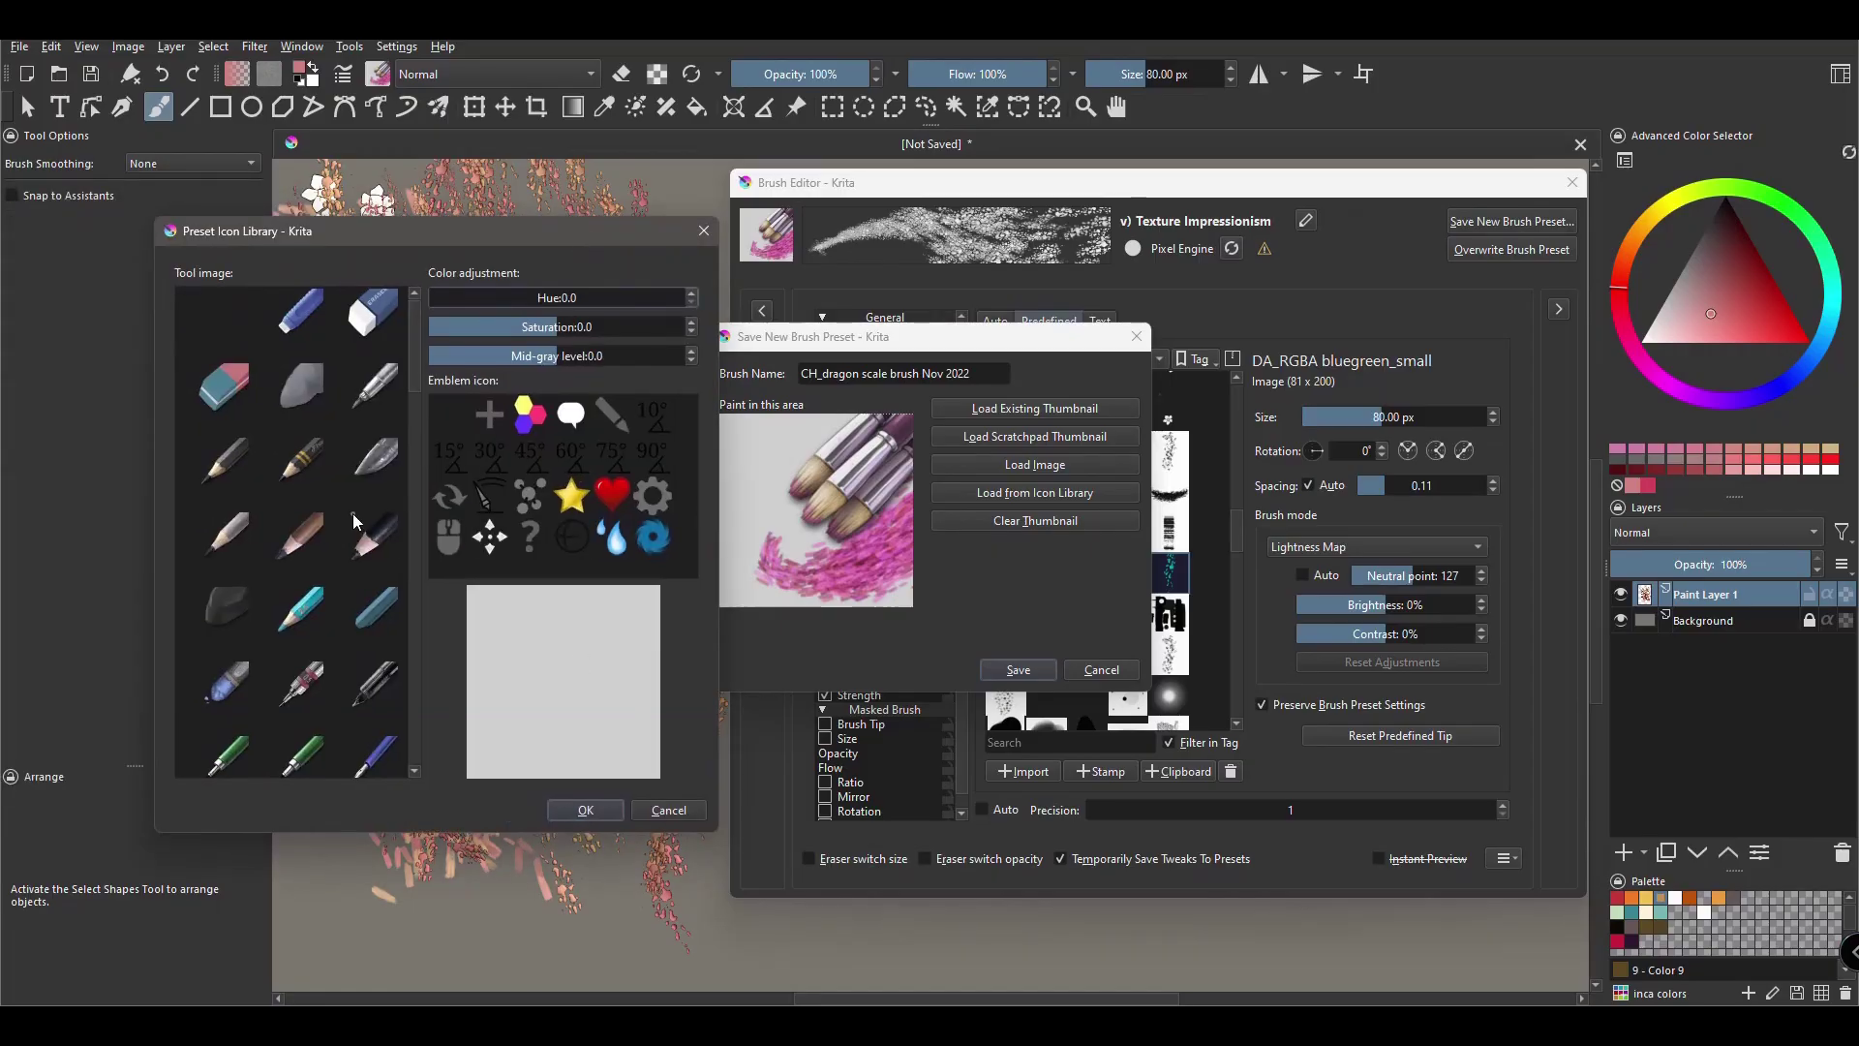
scroll(531, 443, "down", 5)
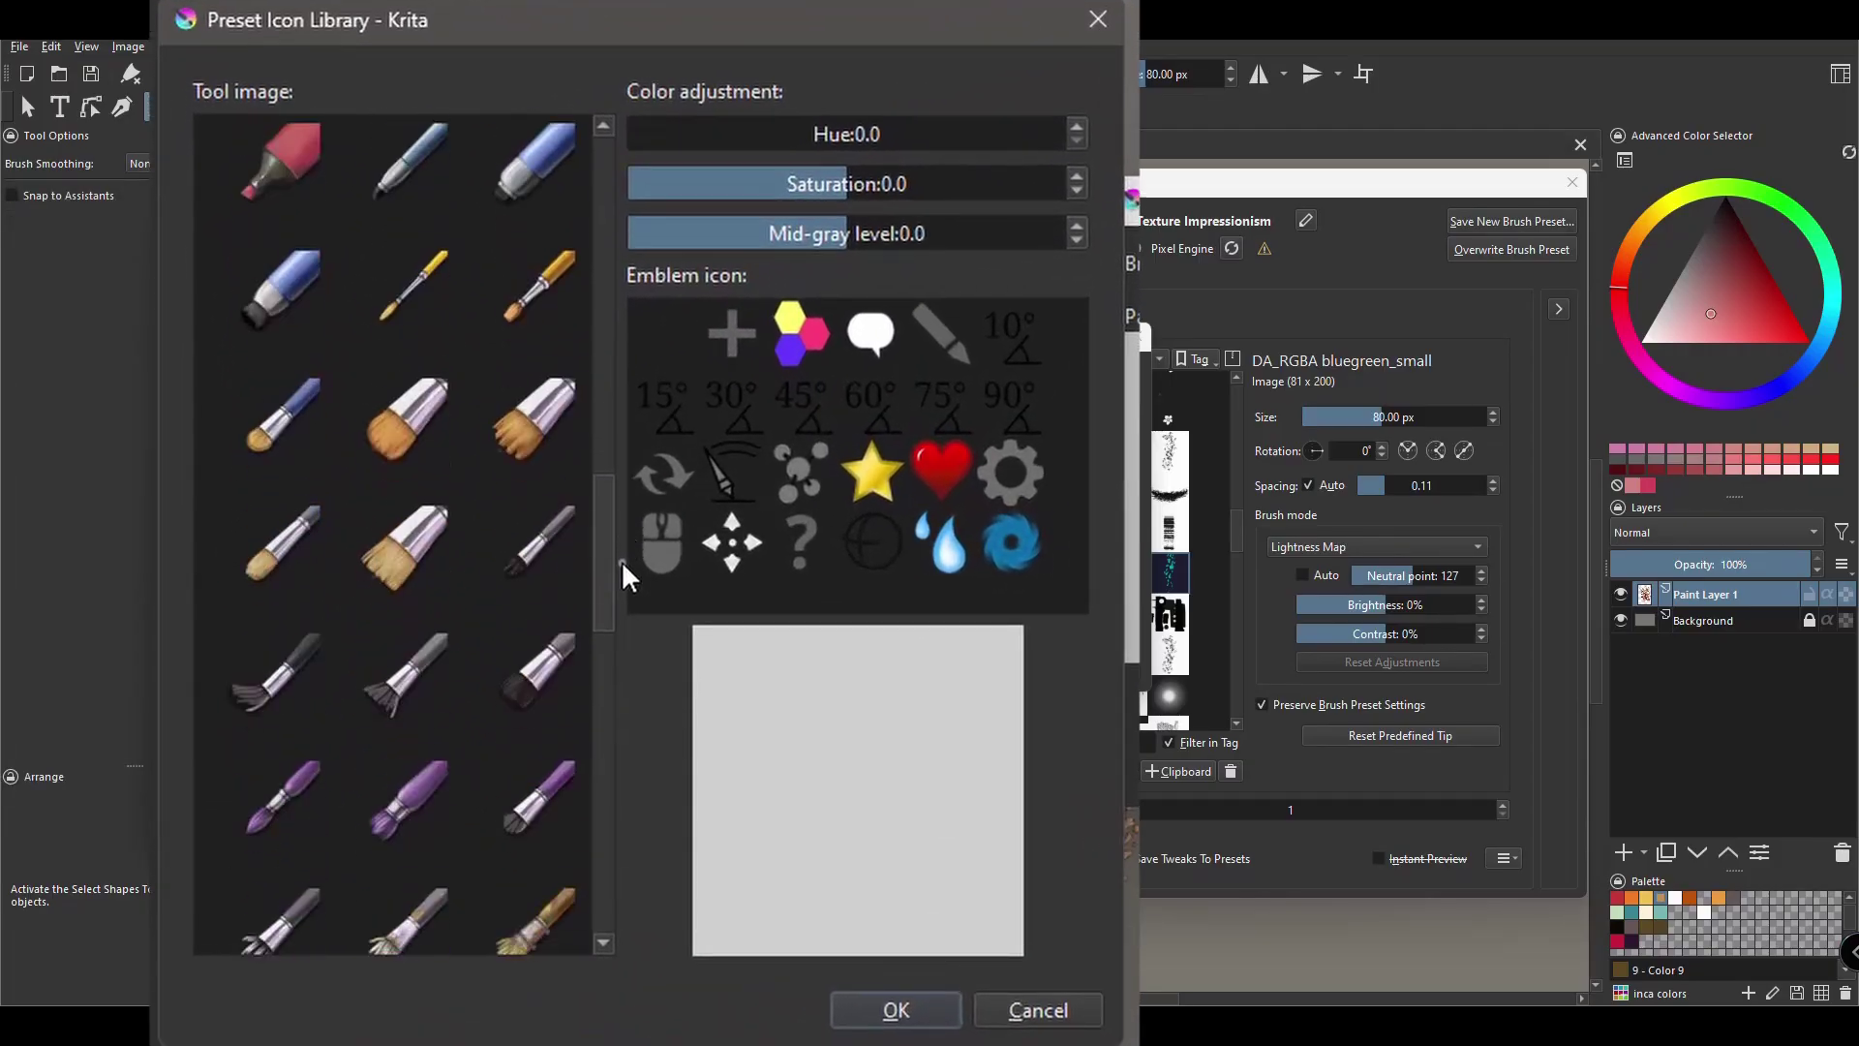
left_click(543, 386)
left_click(944, 459)
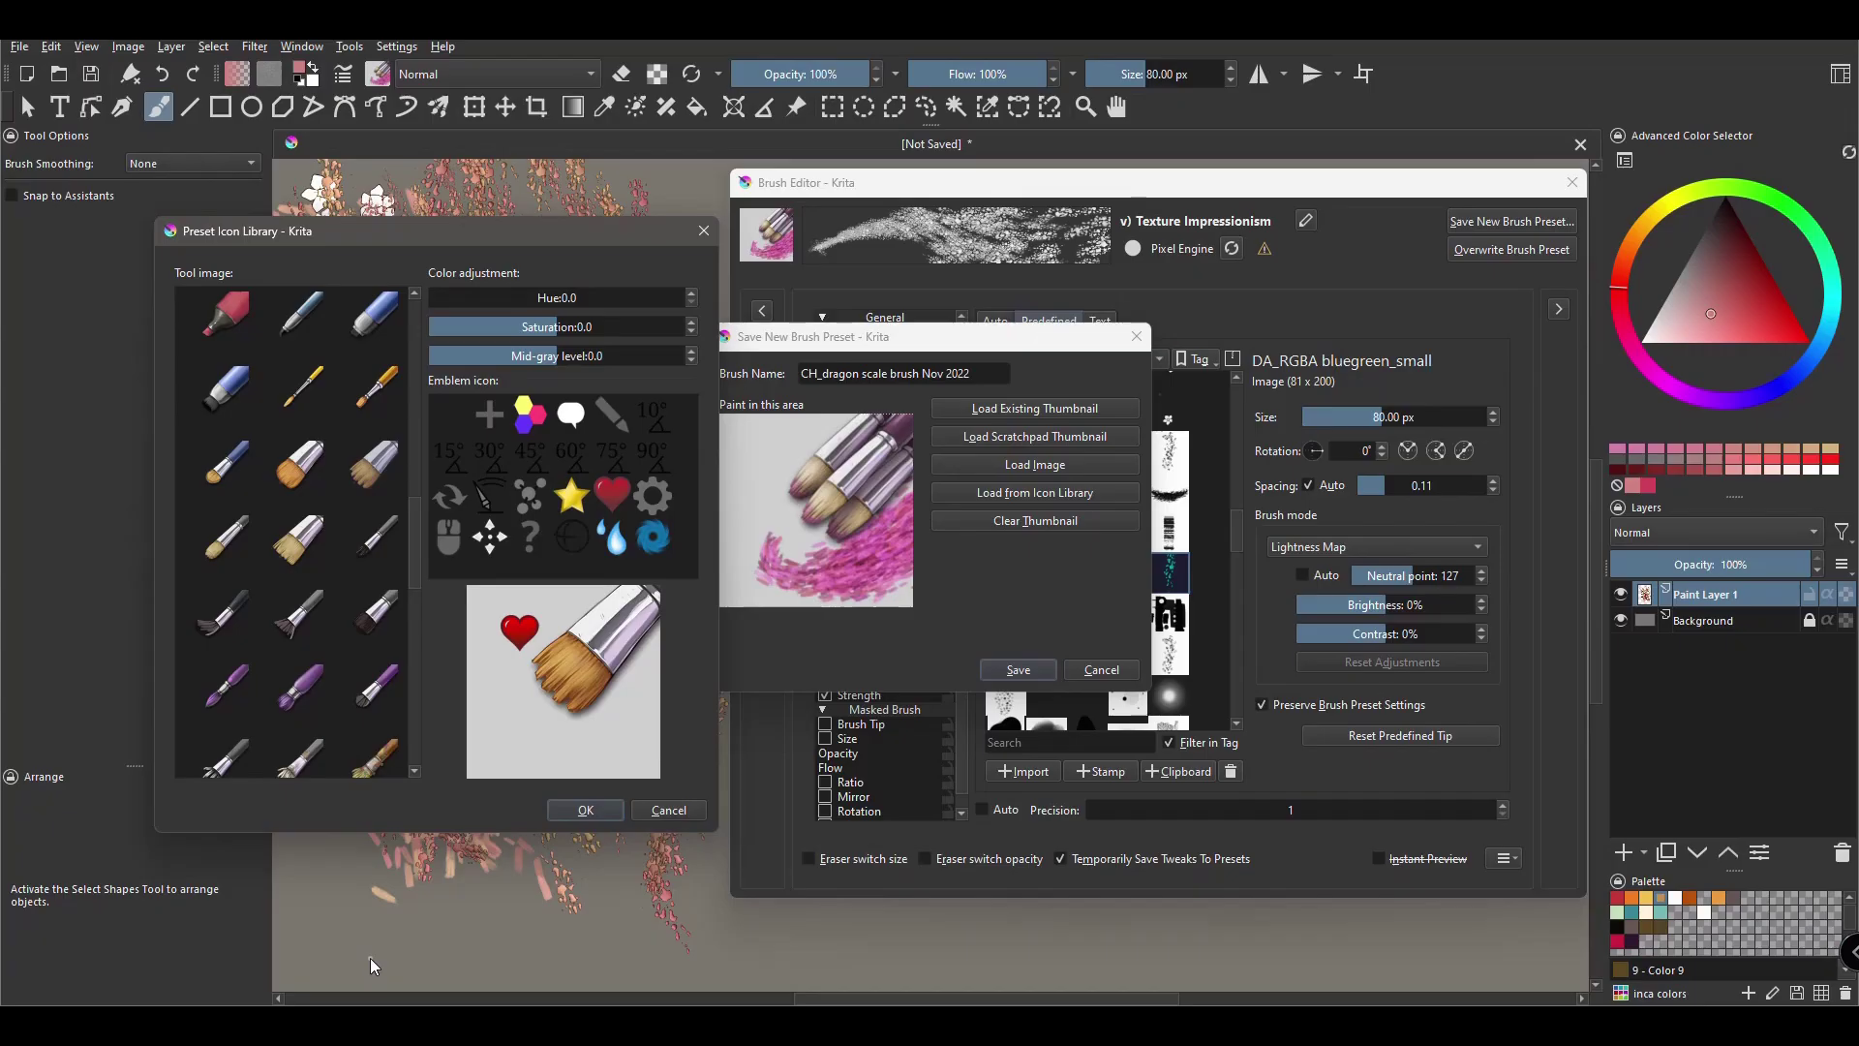
left_click(584, 812)
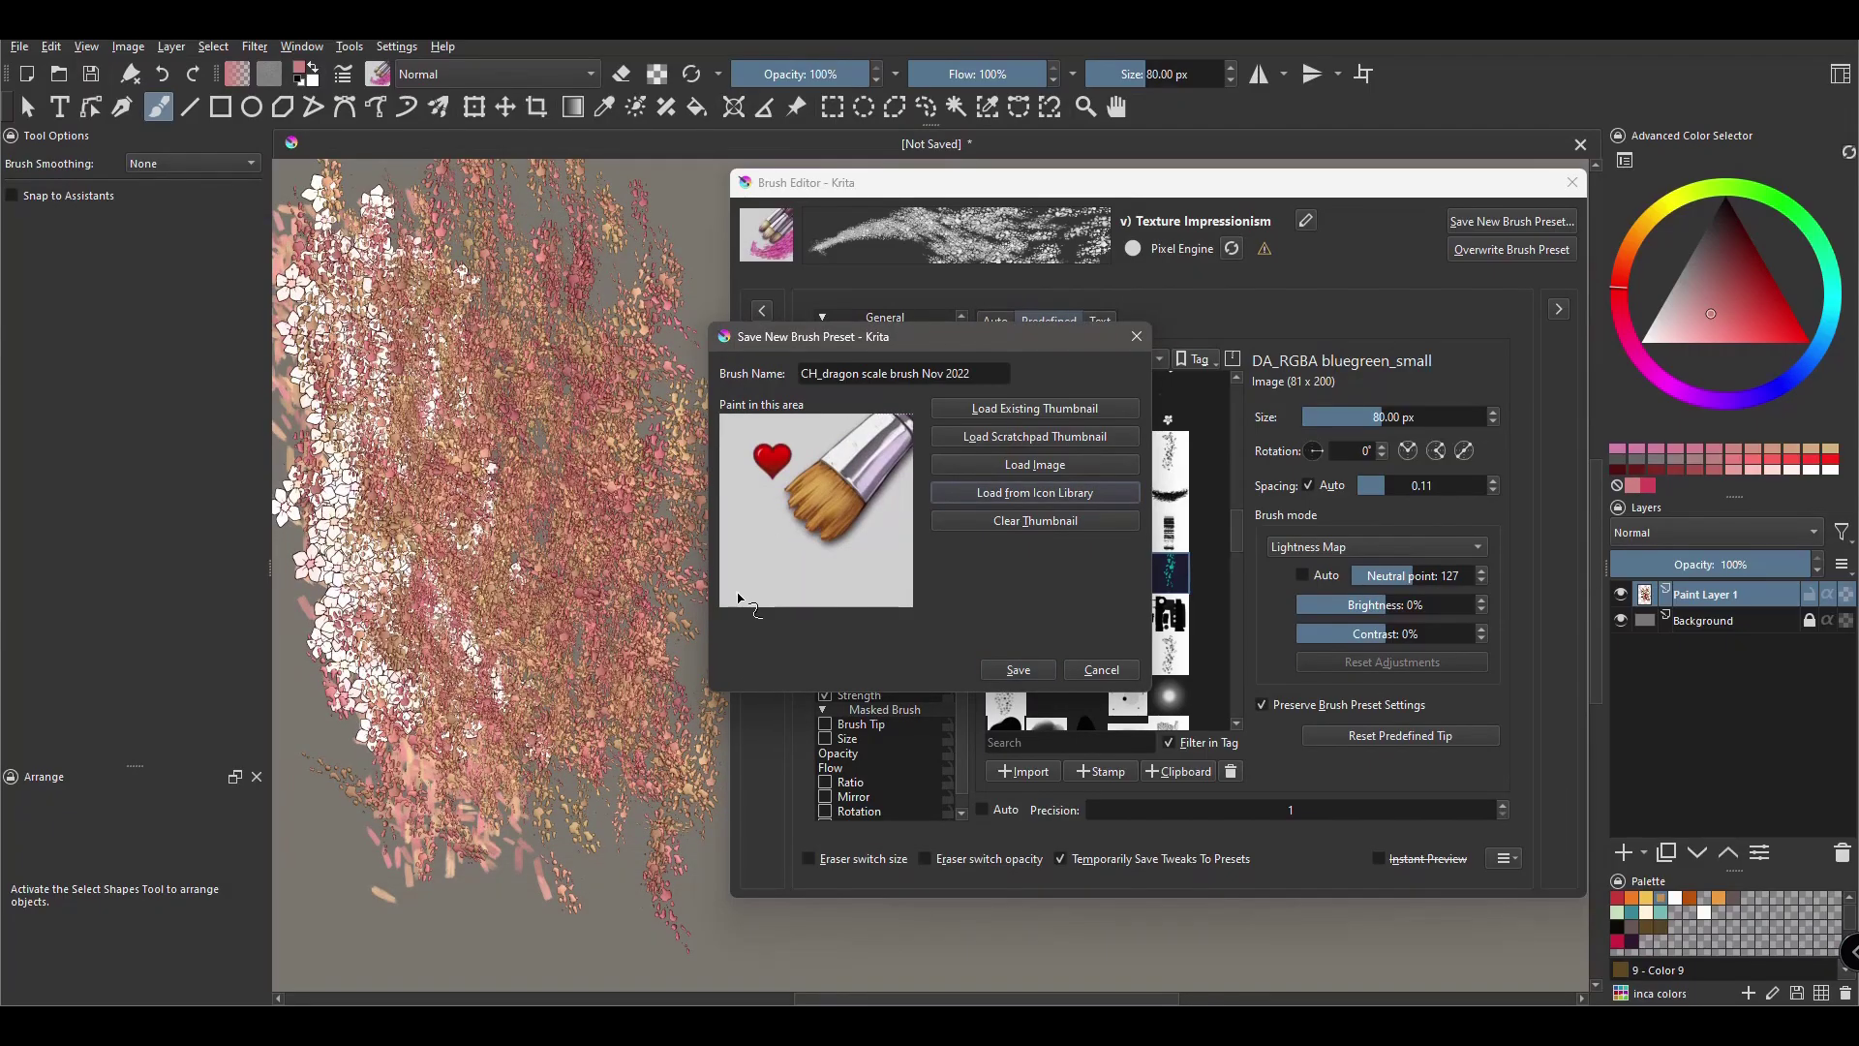
left_click_drag(726, 588, 717, 572)
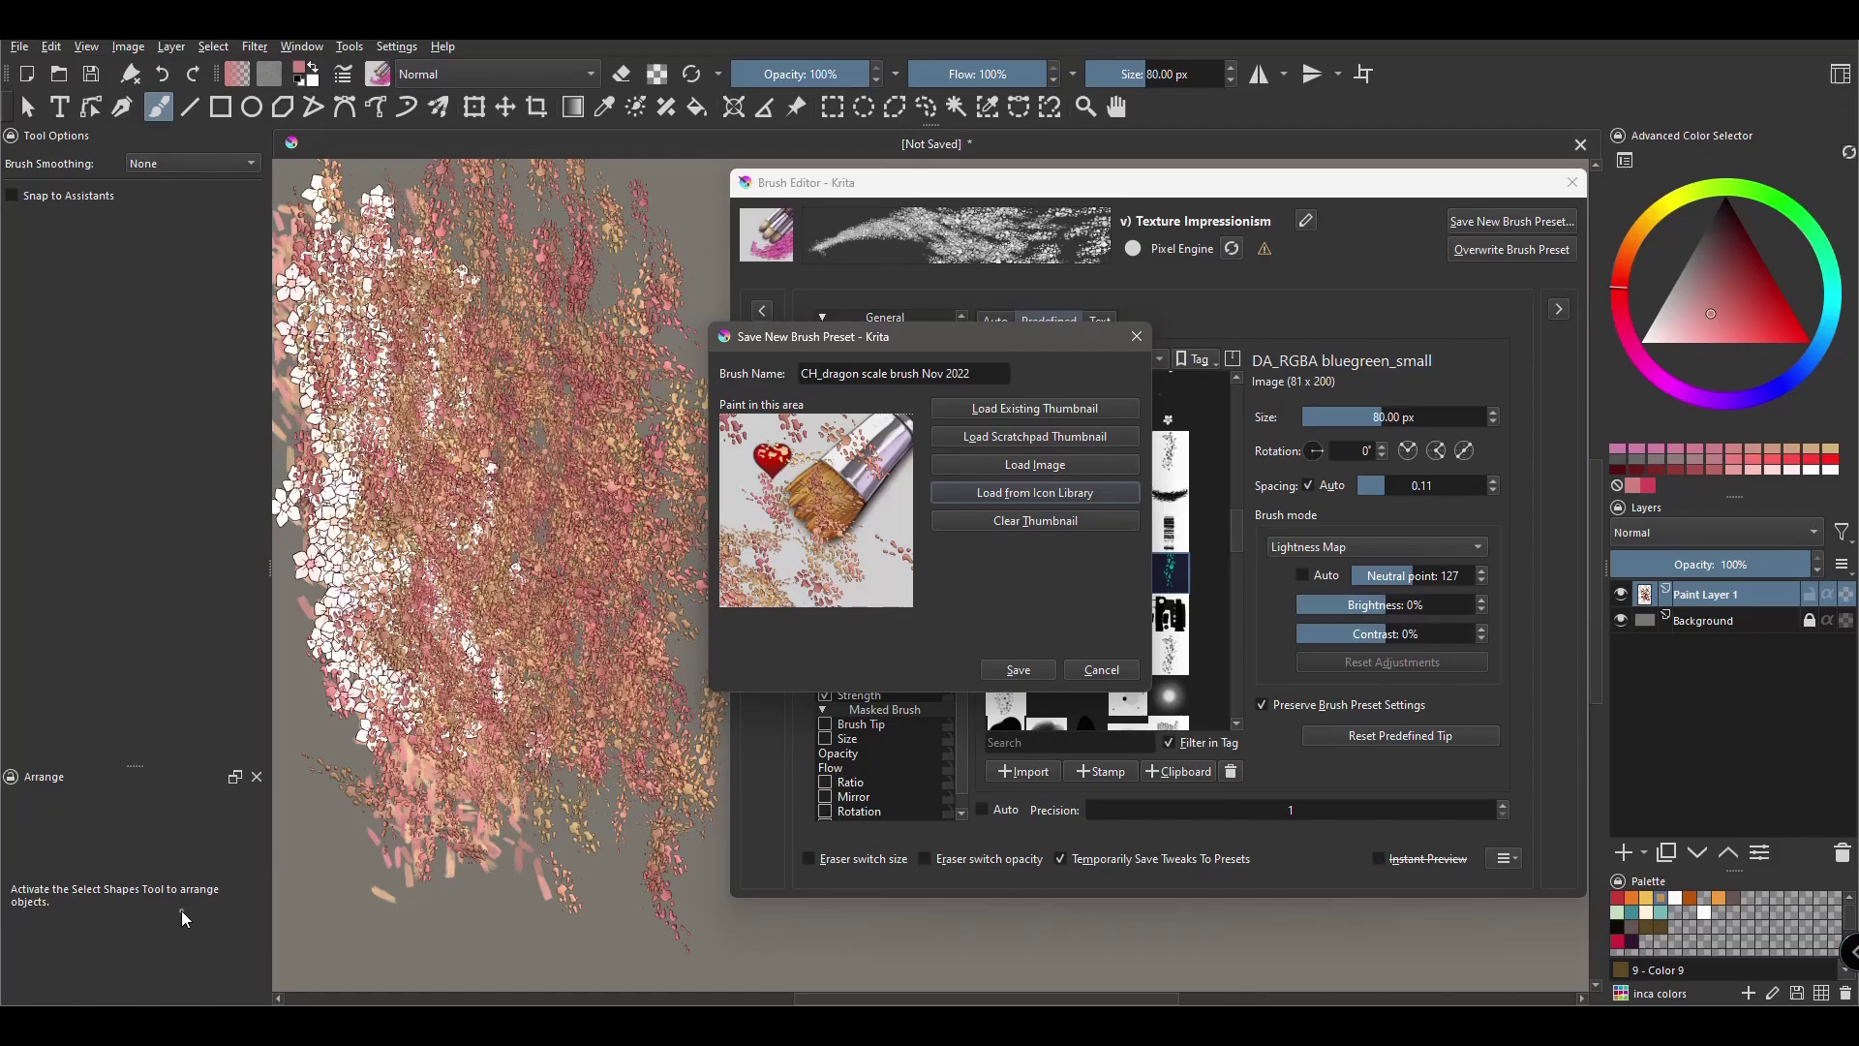
left_click(1018, 670)
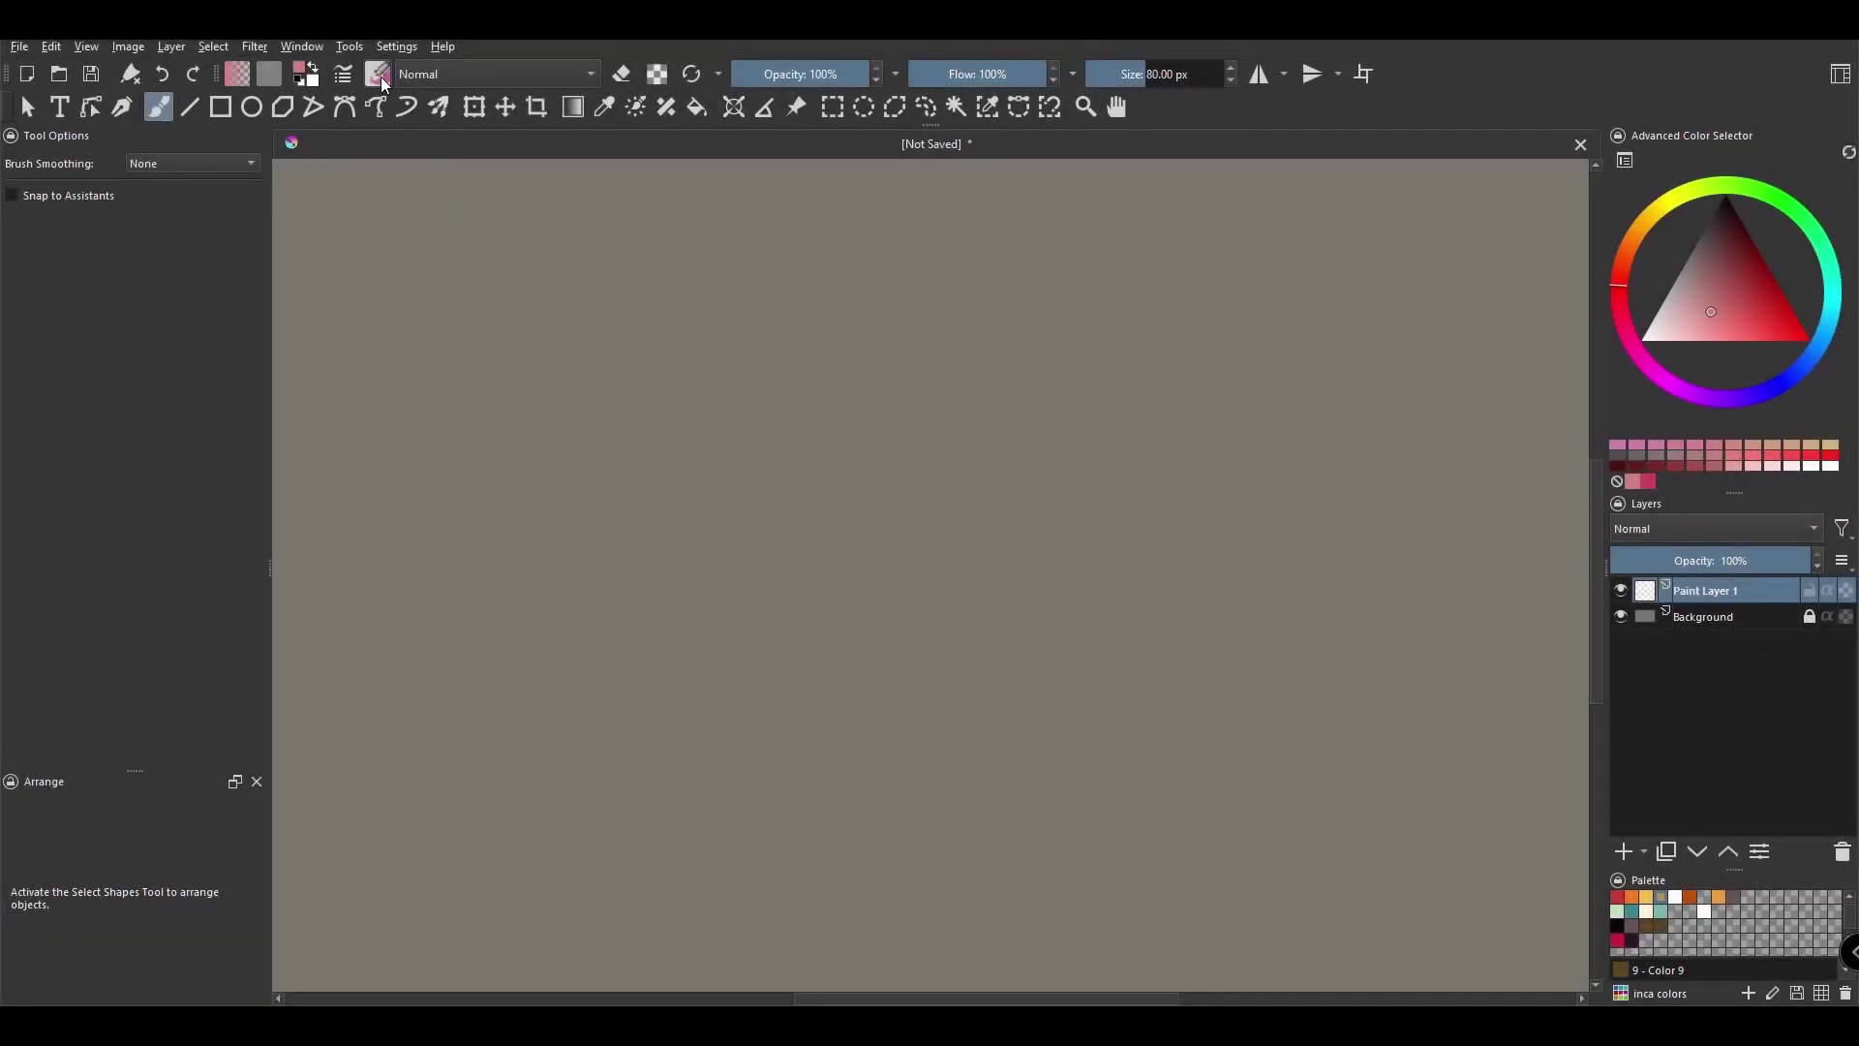
Select the Bristles hairy brush preset.
left_click(378, 75)
left_click_drag(780, 492, 806, 339)
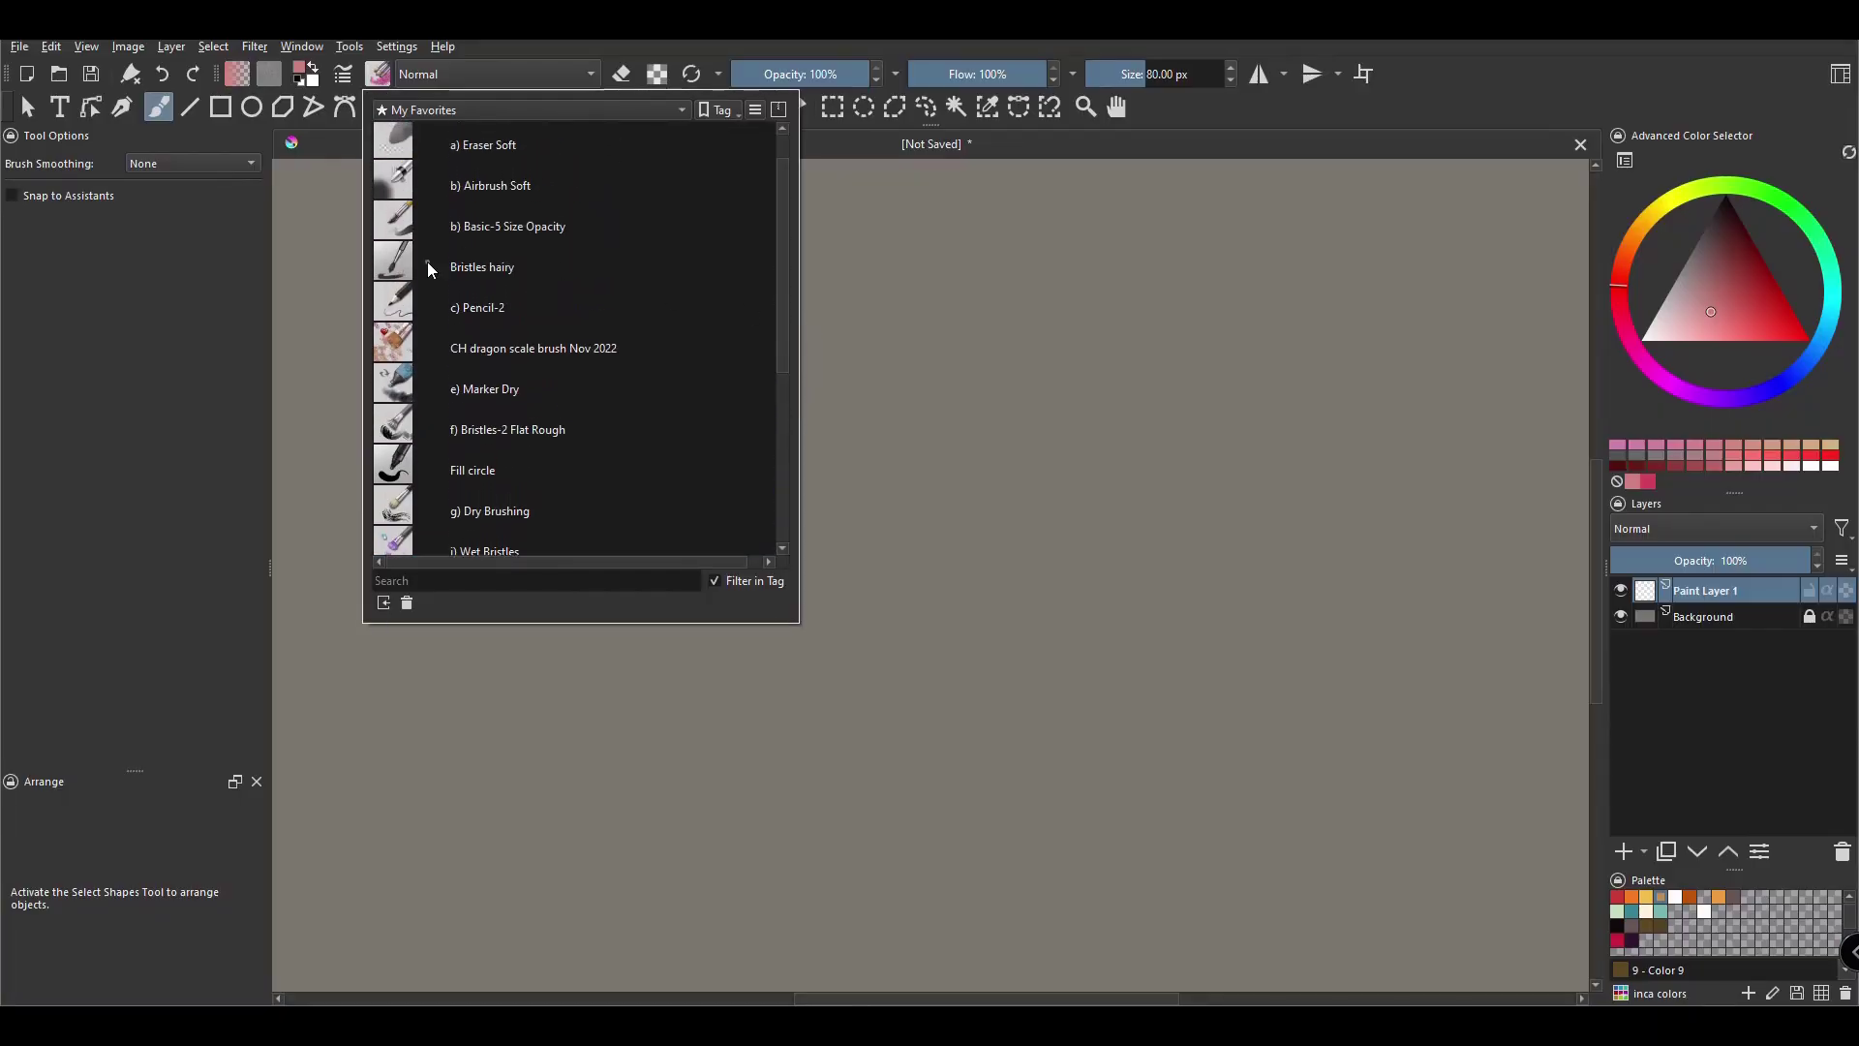
left_click(488, 269)
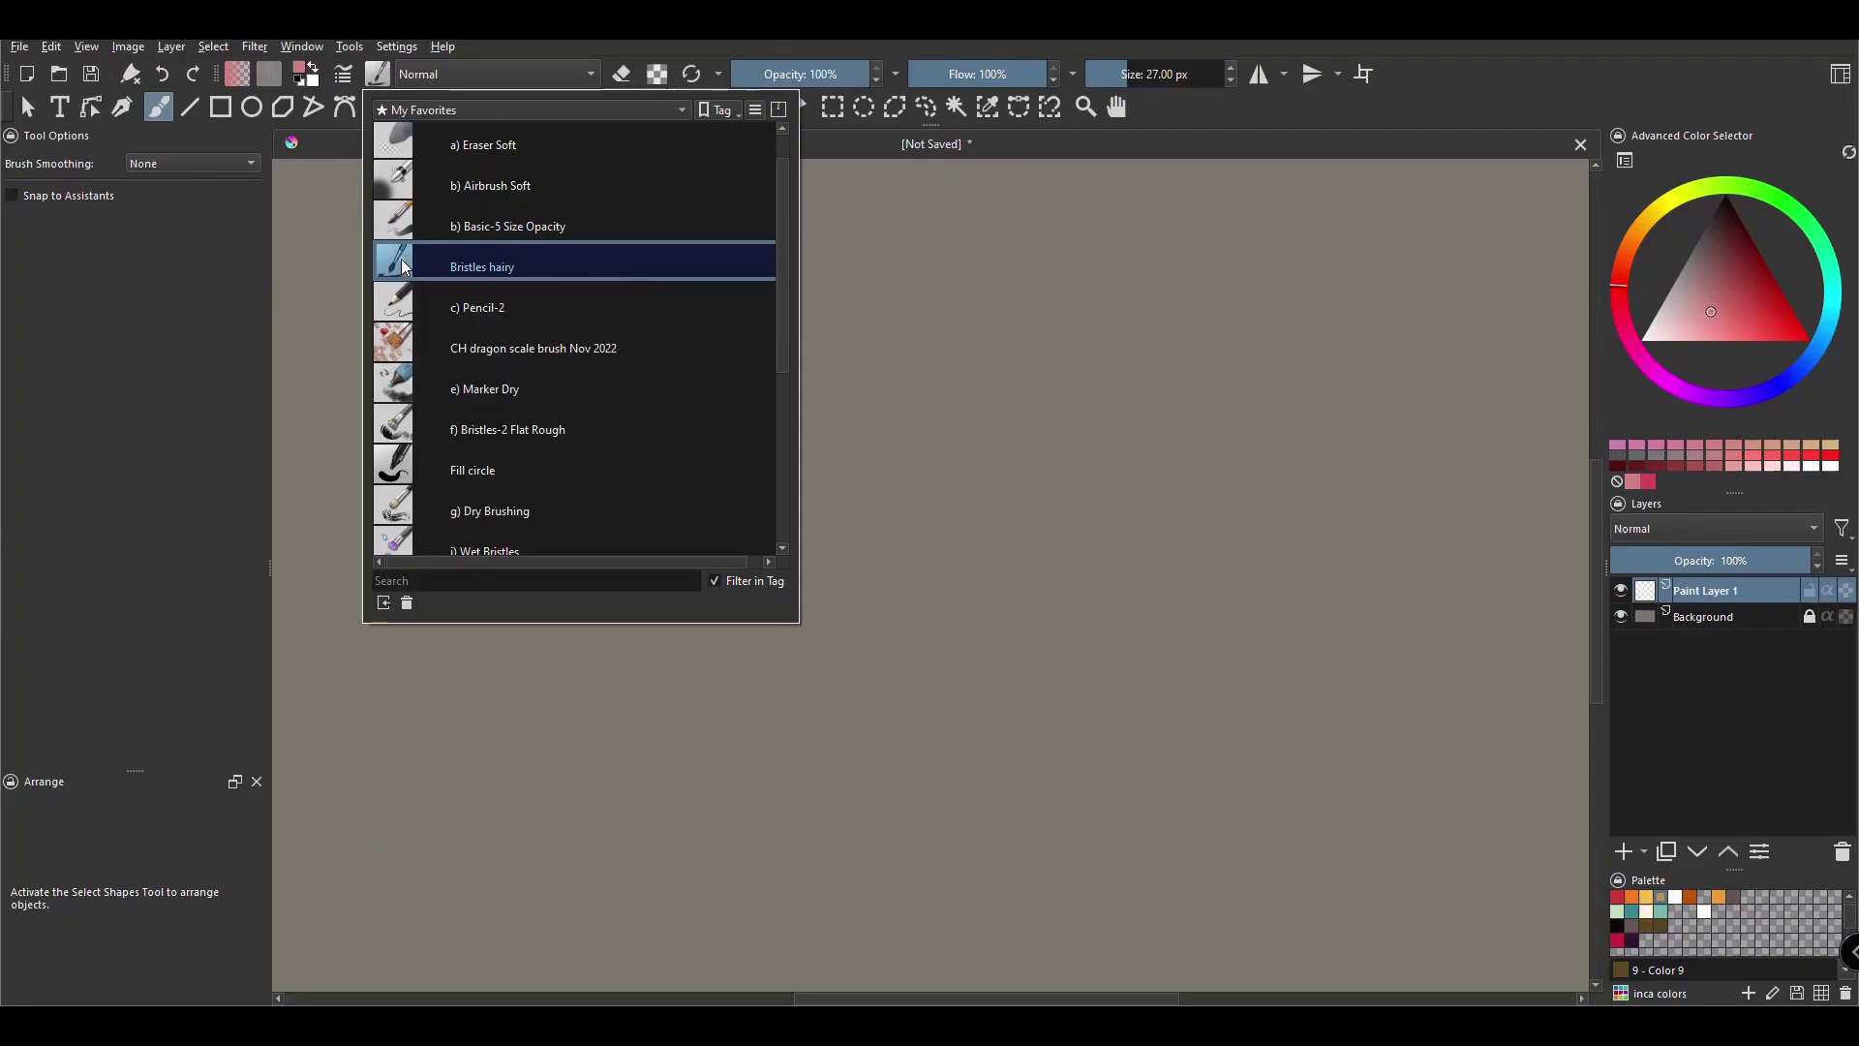
left_click(308, 305)
Paint two wide pink bristle strokes down the left side, then bring up the brush settings.
mouse_move(300, 242)
left_mouse_down()
mouse_move(425, 607)
mouse_move(455, 760)
left_mouse_up()
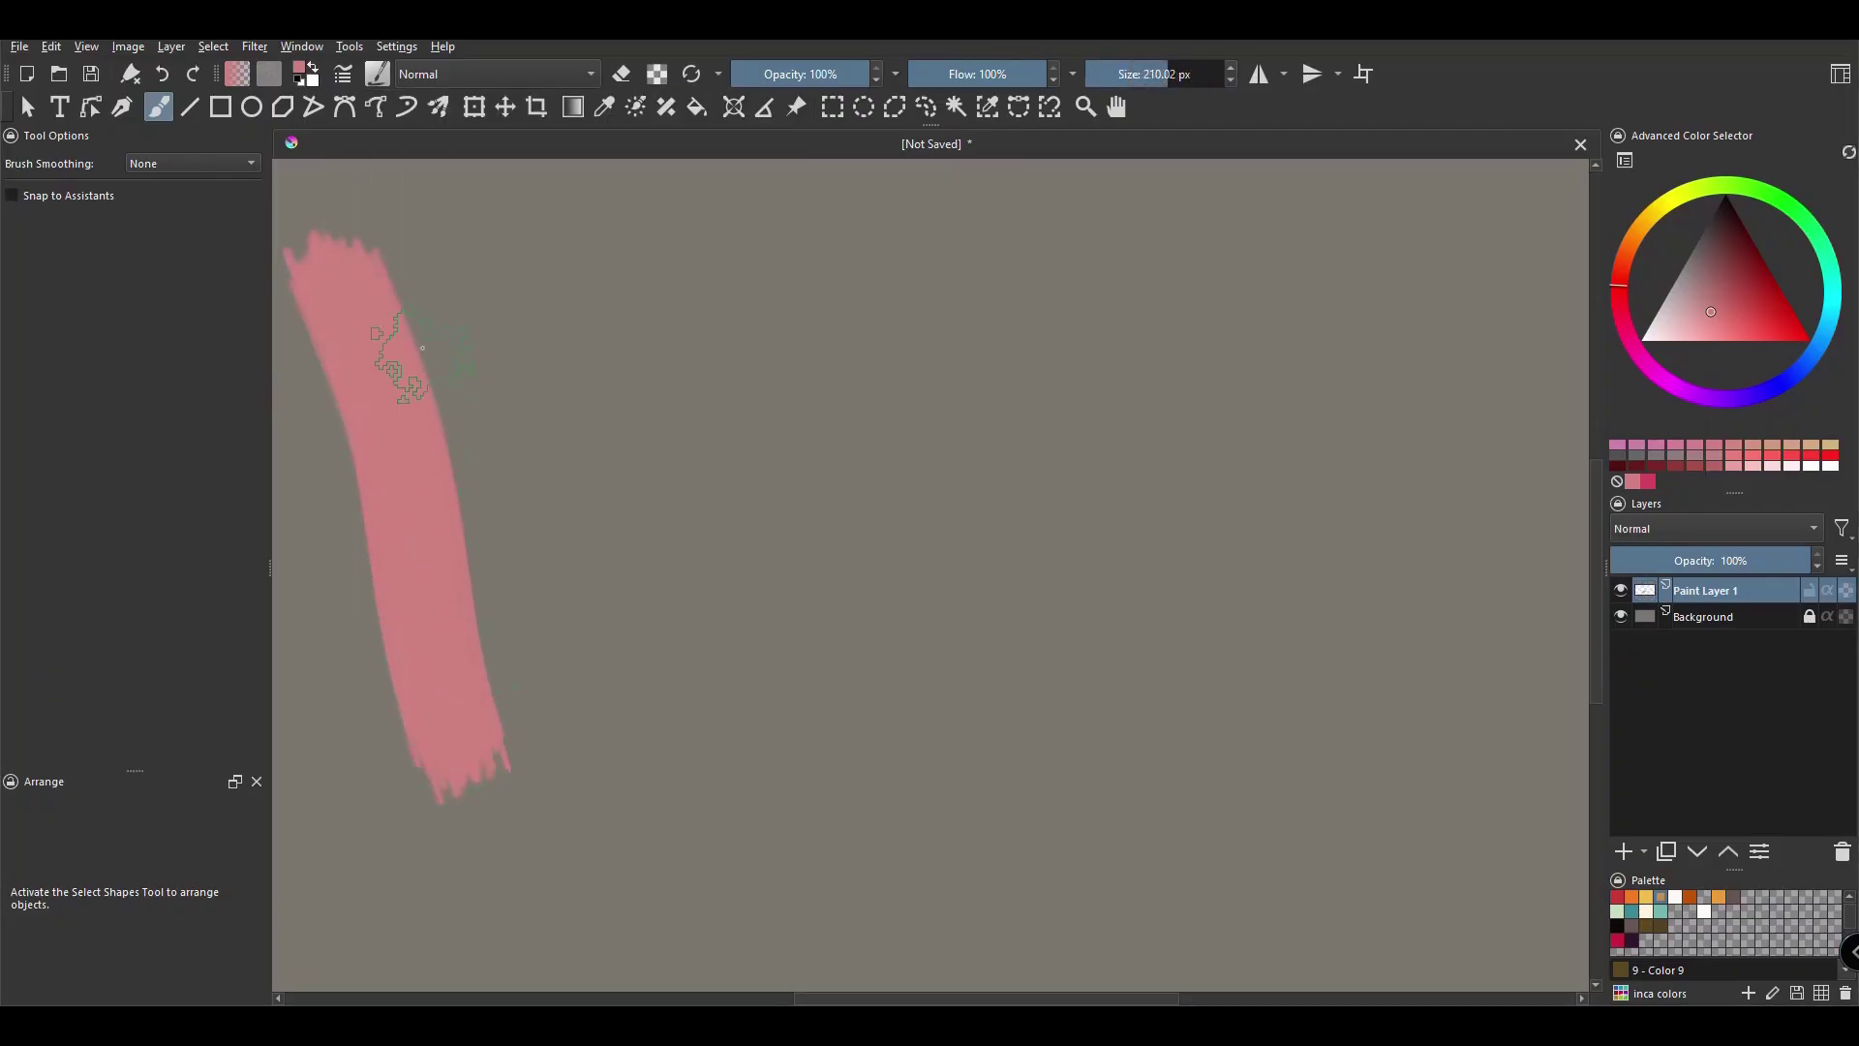
left_click_drag(435, 310, 514, 681)
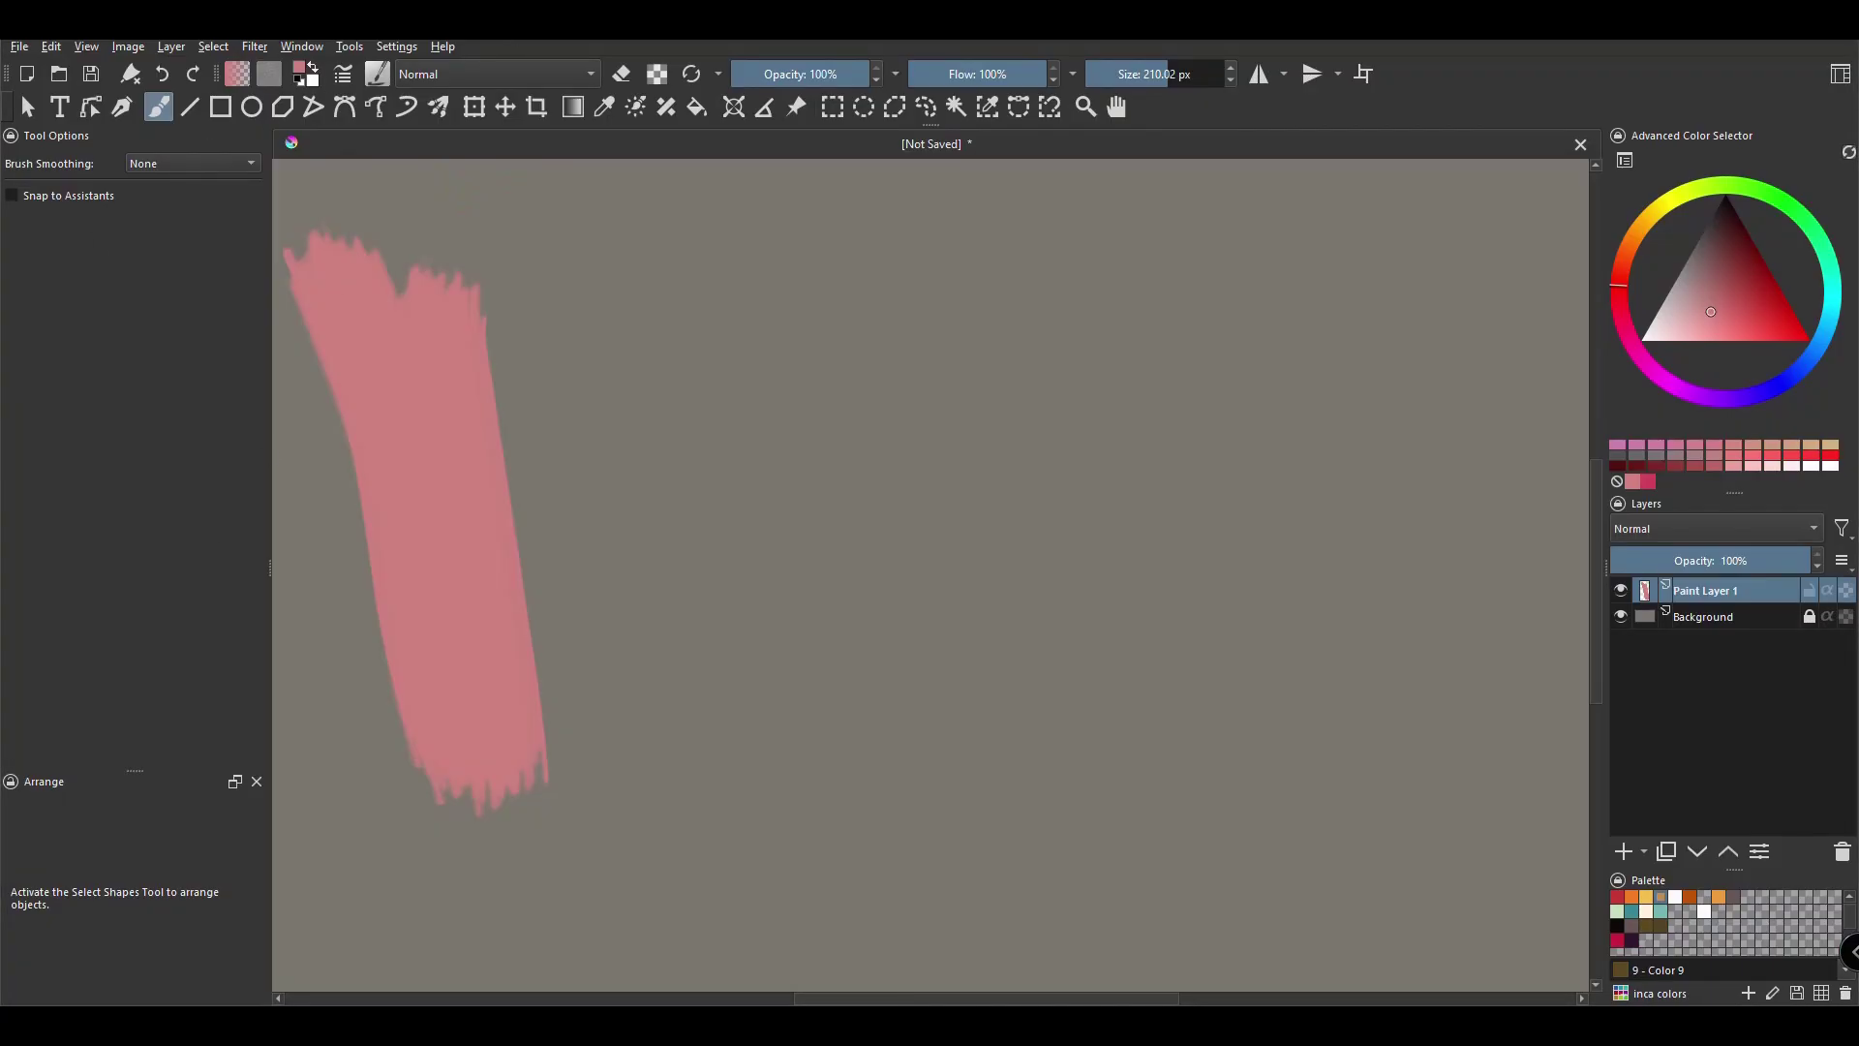
left_click(344, 74)
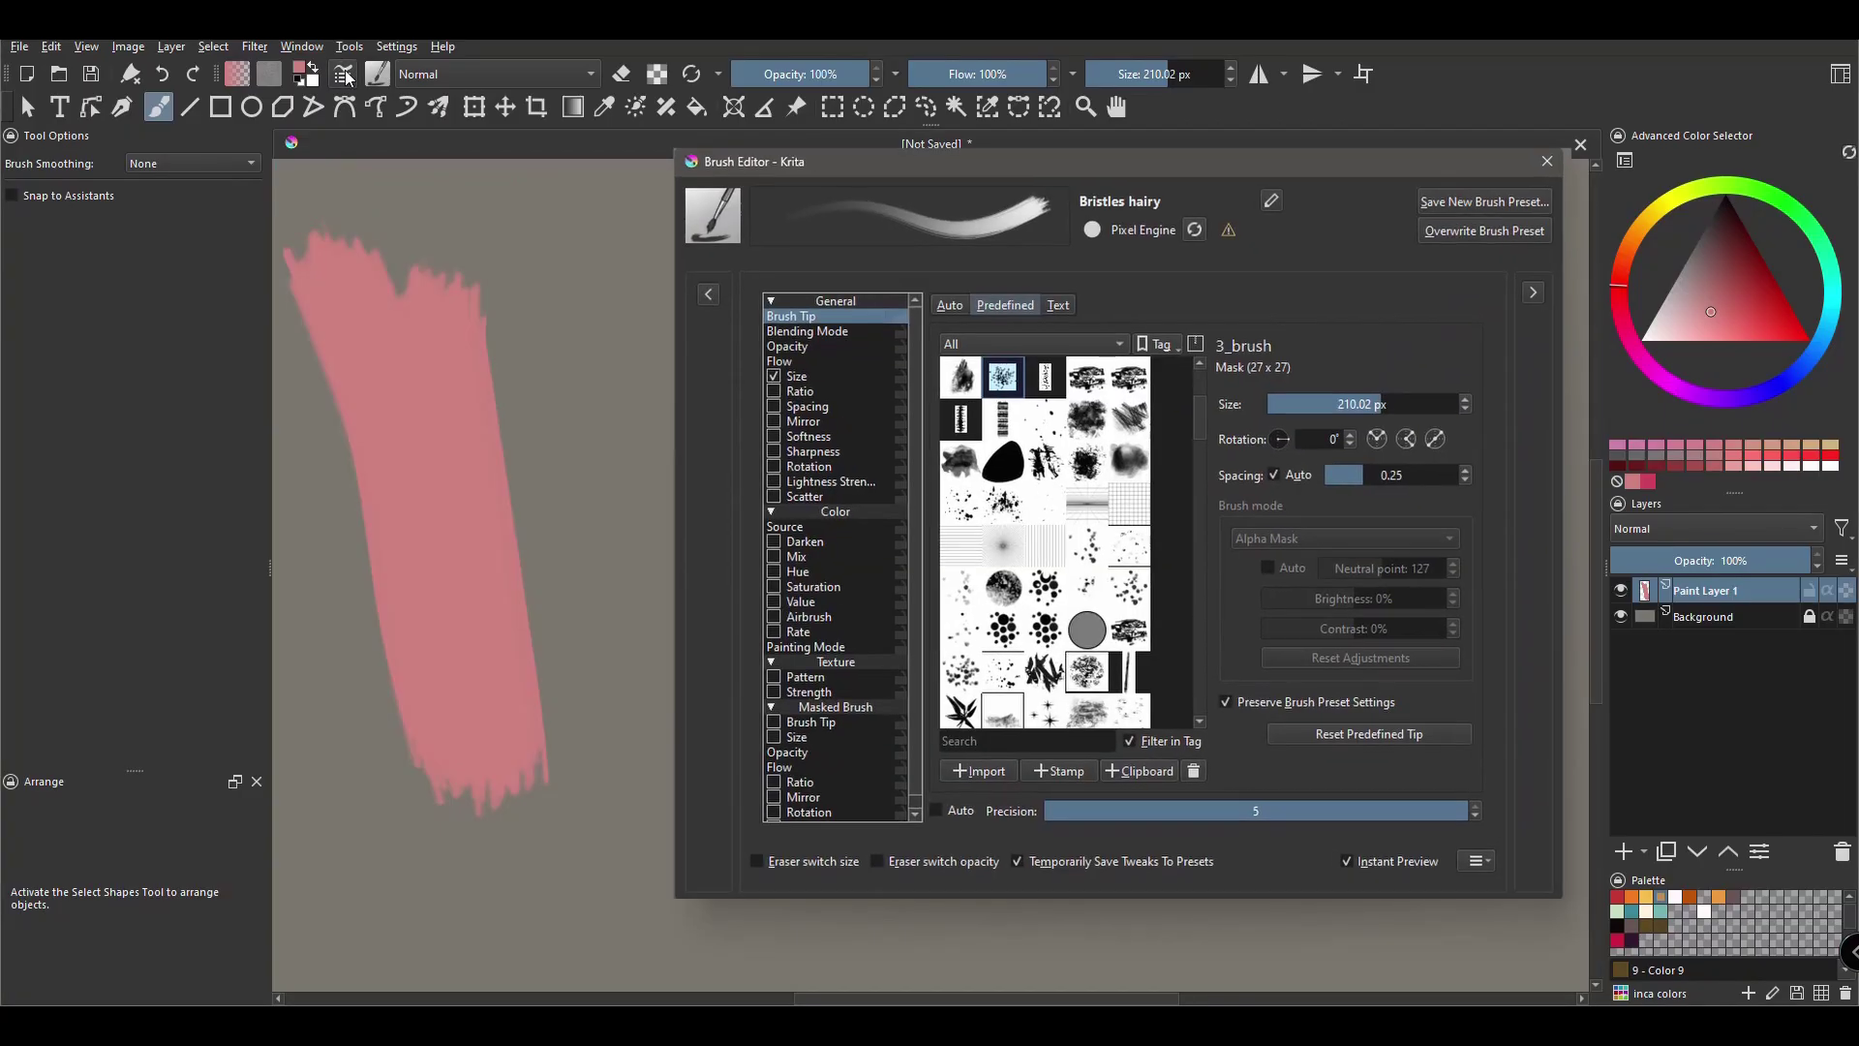
Enable the Maze_lines texture pattern and paint maze-textured pink strokes beside the plain ones.
scroll(668, 373, "down", 1)
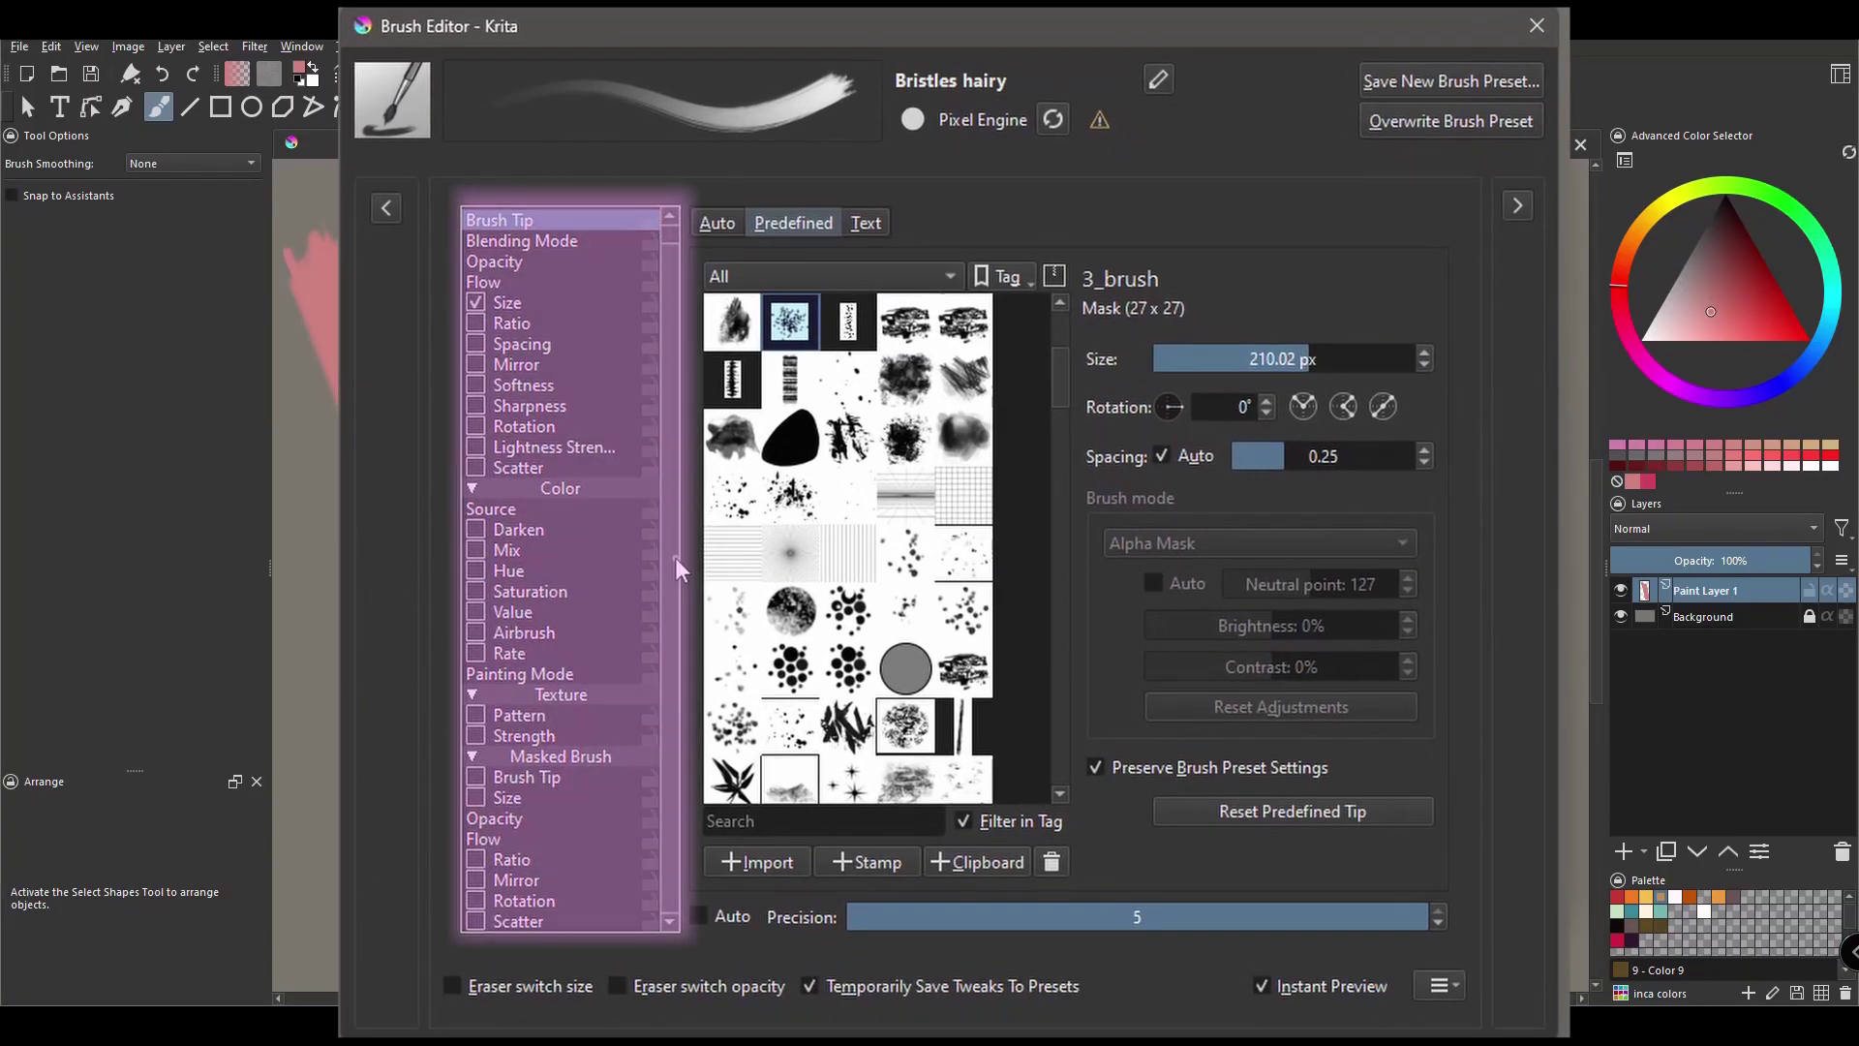
left_click(523, 714)
left_click(477, 714)
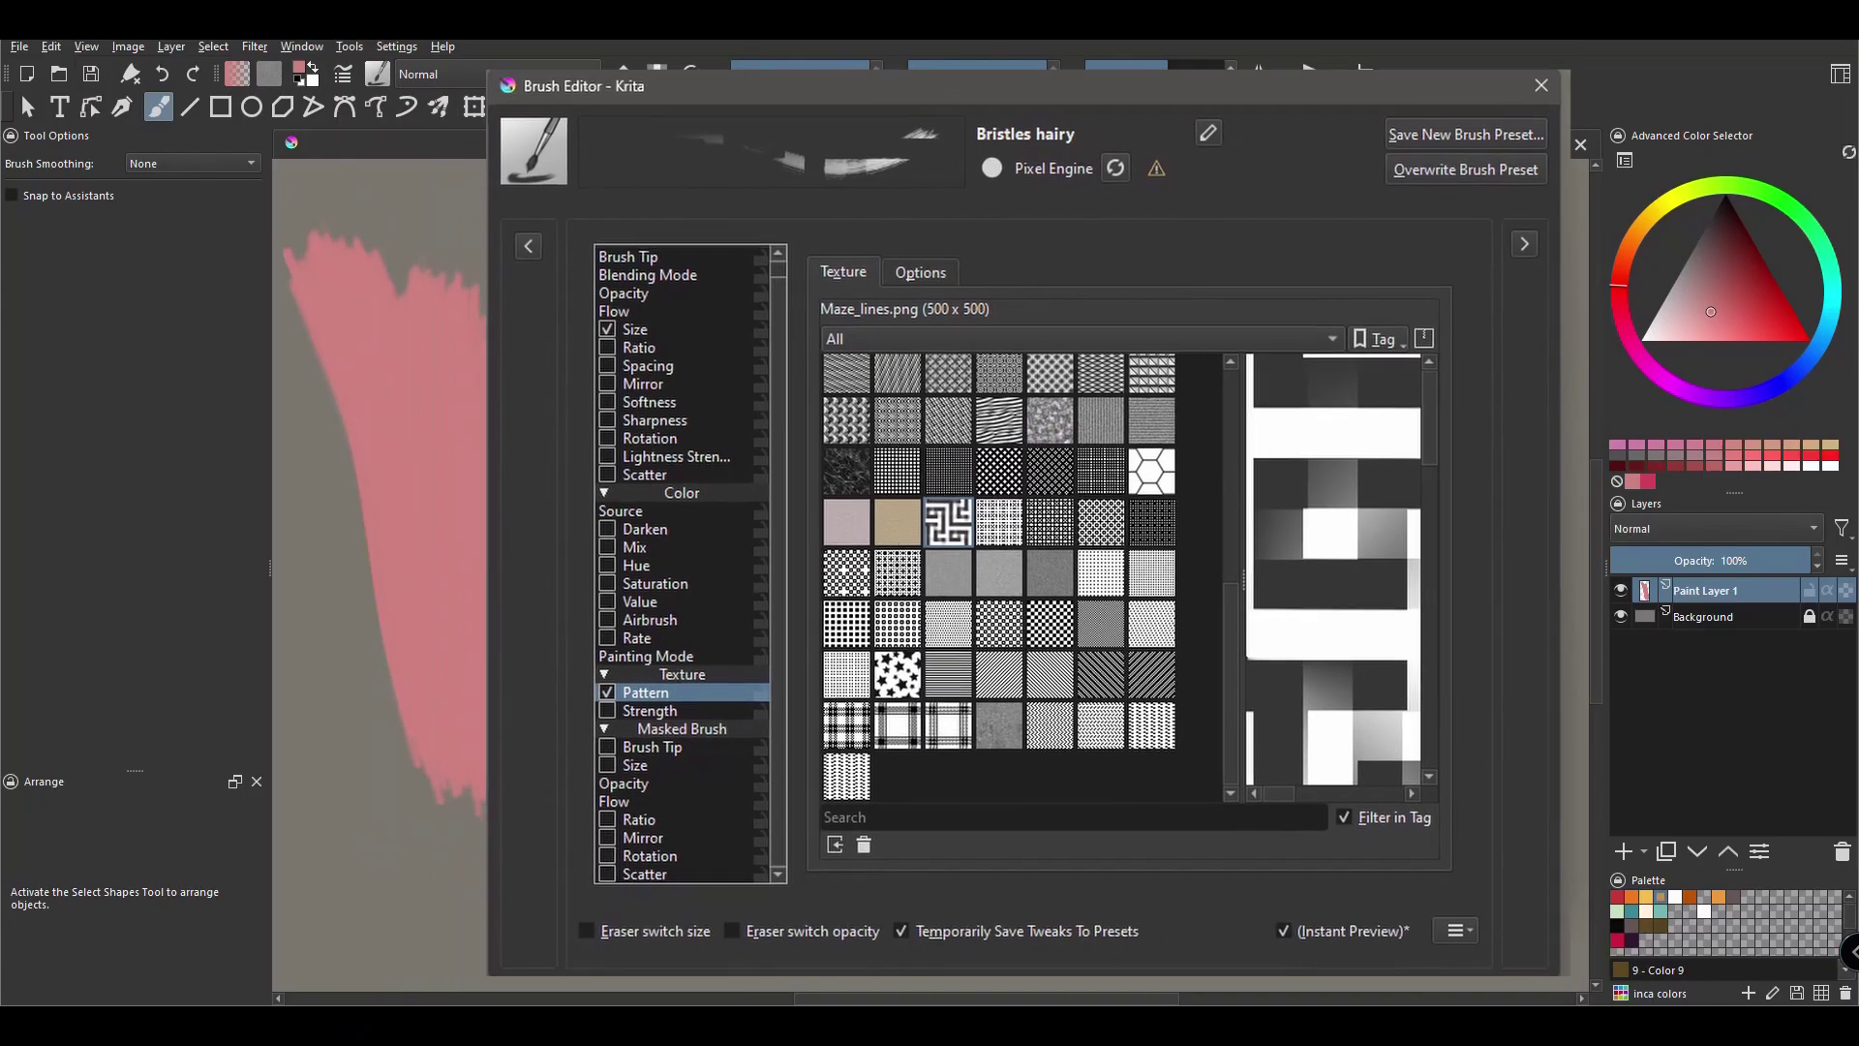
left_click_drag(523, 562, 504, 503)
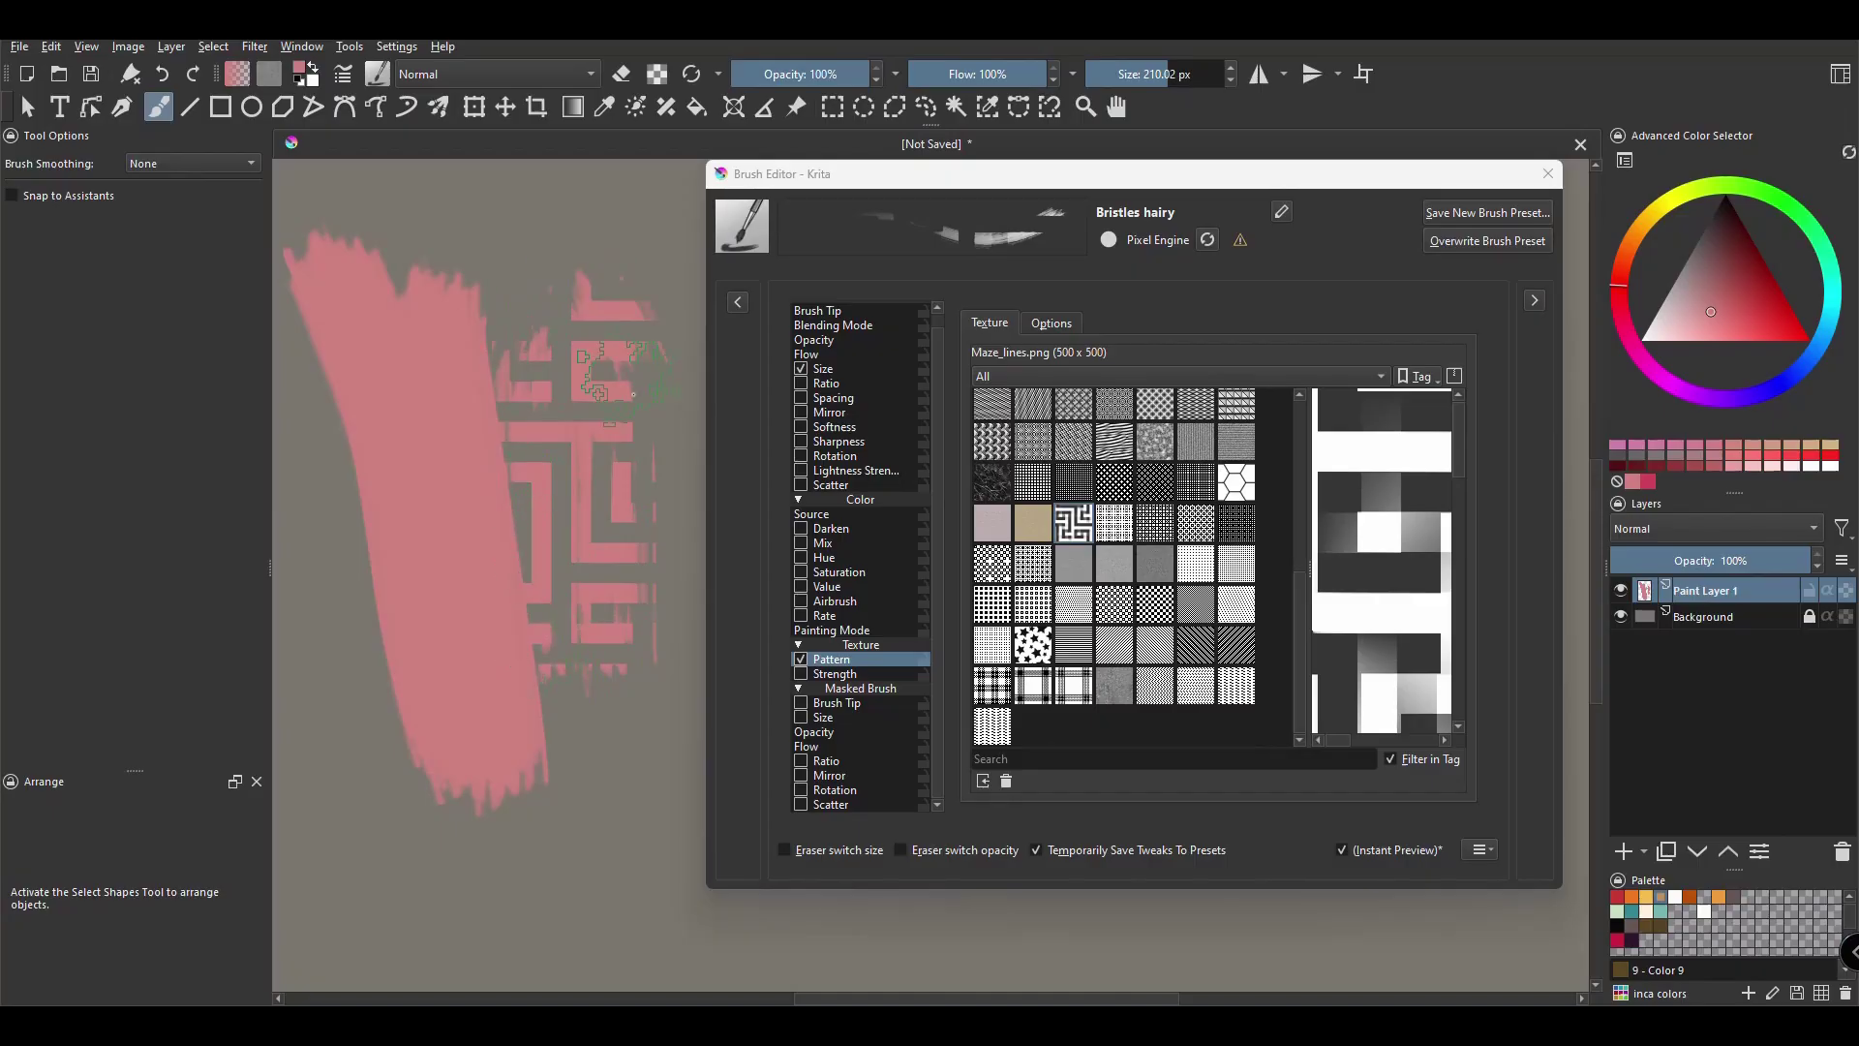
left_click_drag(633, 394, 661, 522)
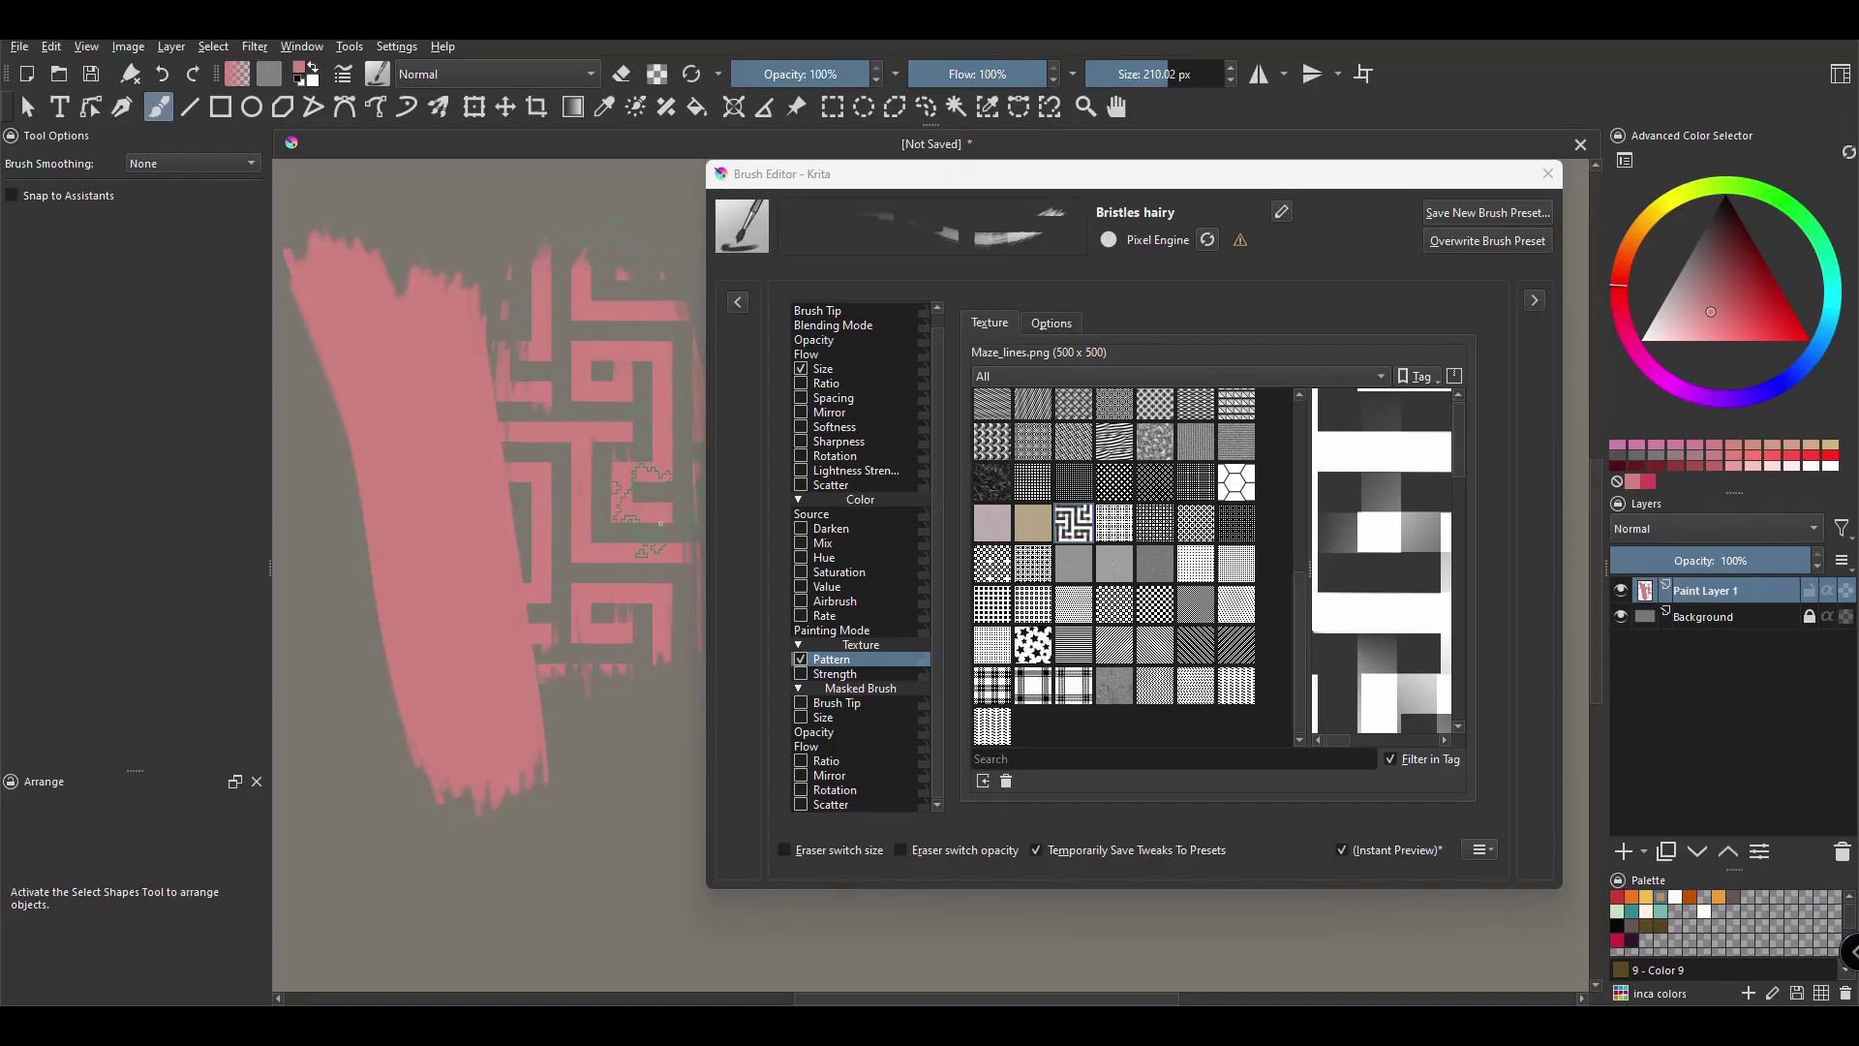
left_click_drag(1007, 177, 1166, 173)
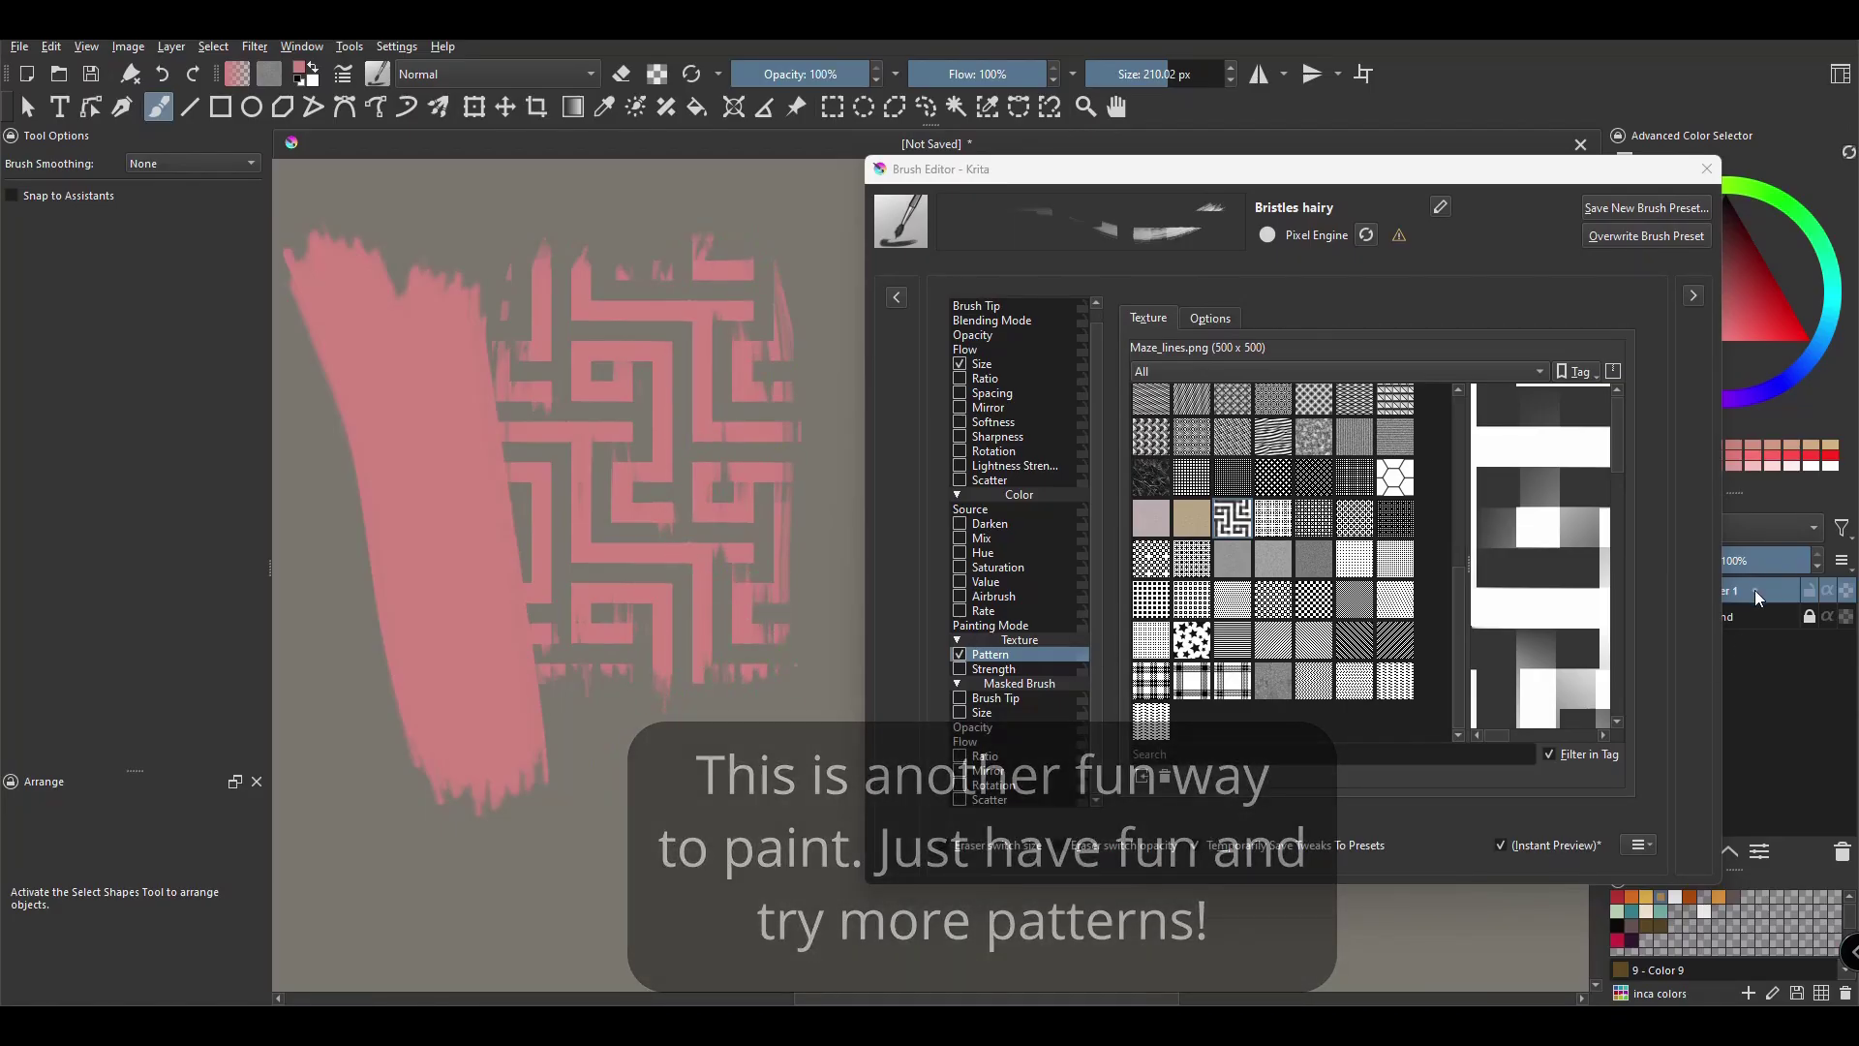
Try the Stars_Sized texture with a pink stroke, then remove the star-textured strokes.
left_click(1192, 643)
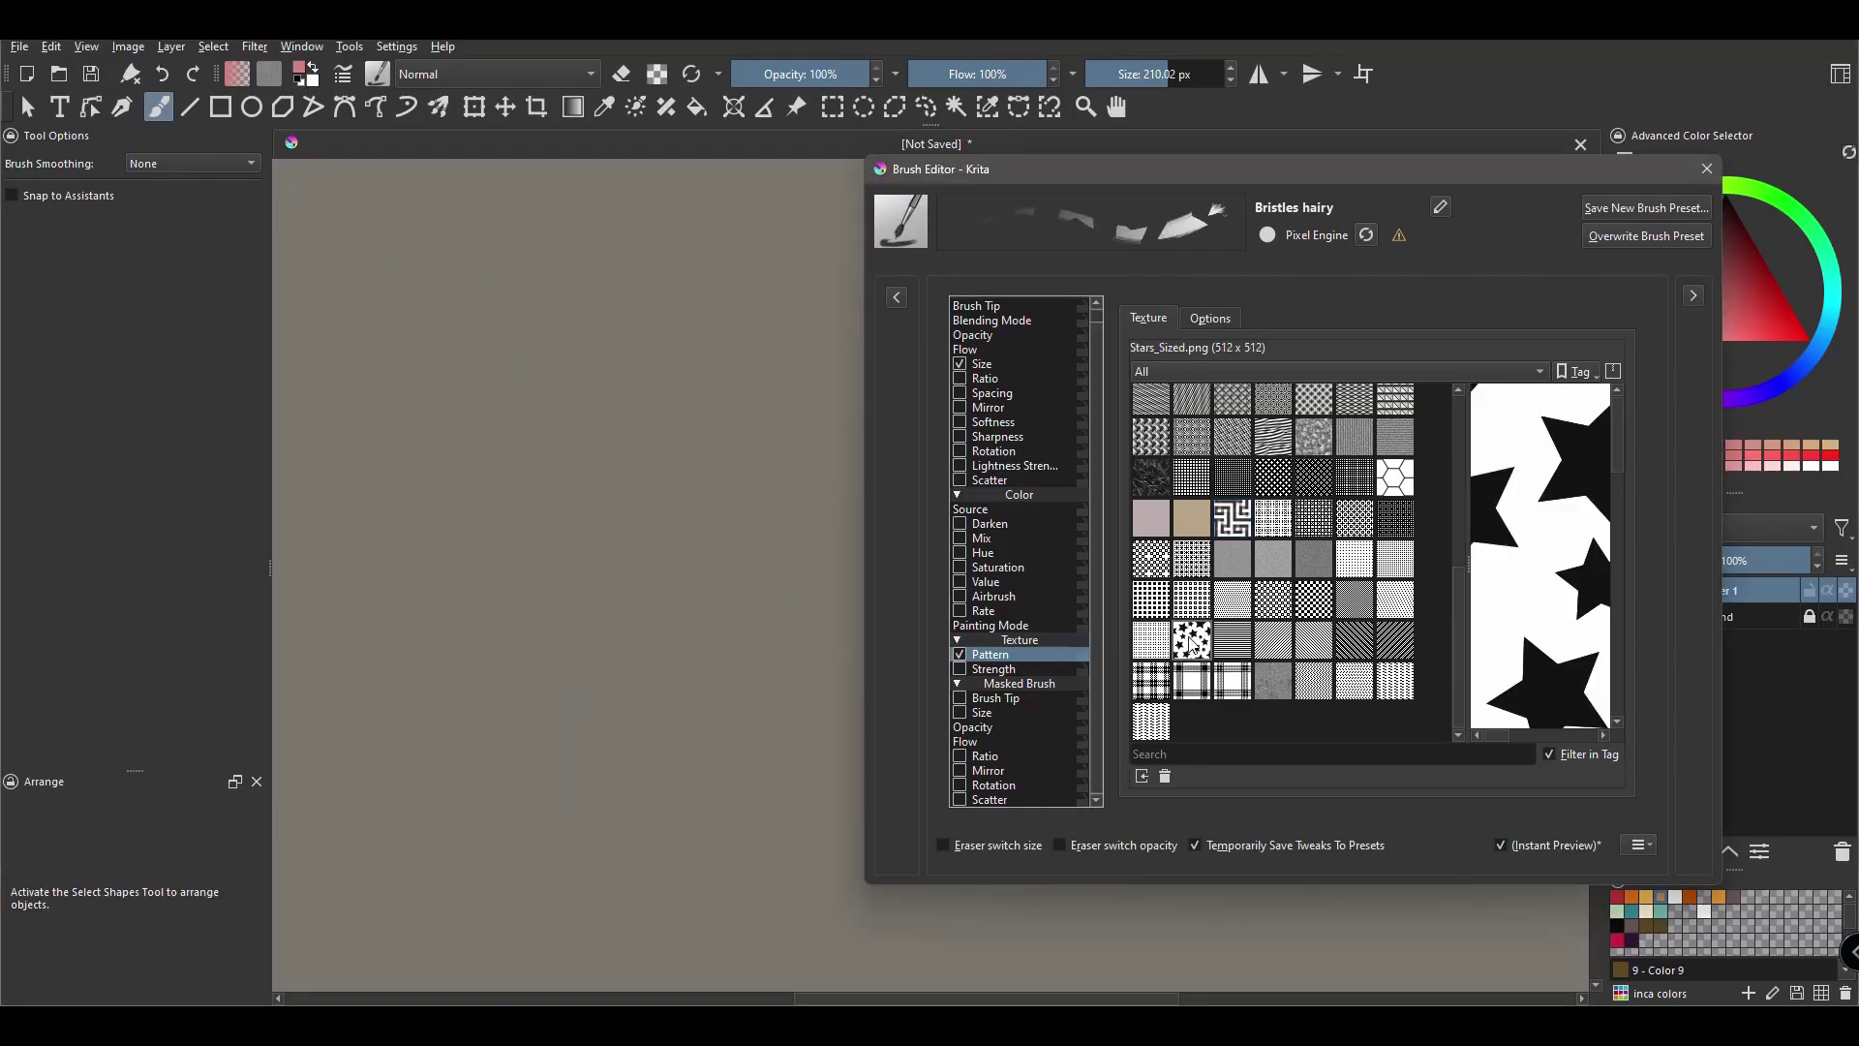
mouse_move(354, 336)
left_mouse_down()
mouse_move(387, 697)
mouse_move(513, 726)
mouse_move(579, 704)
left_mouse_up()
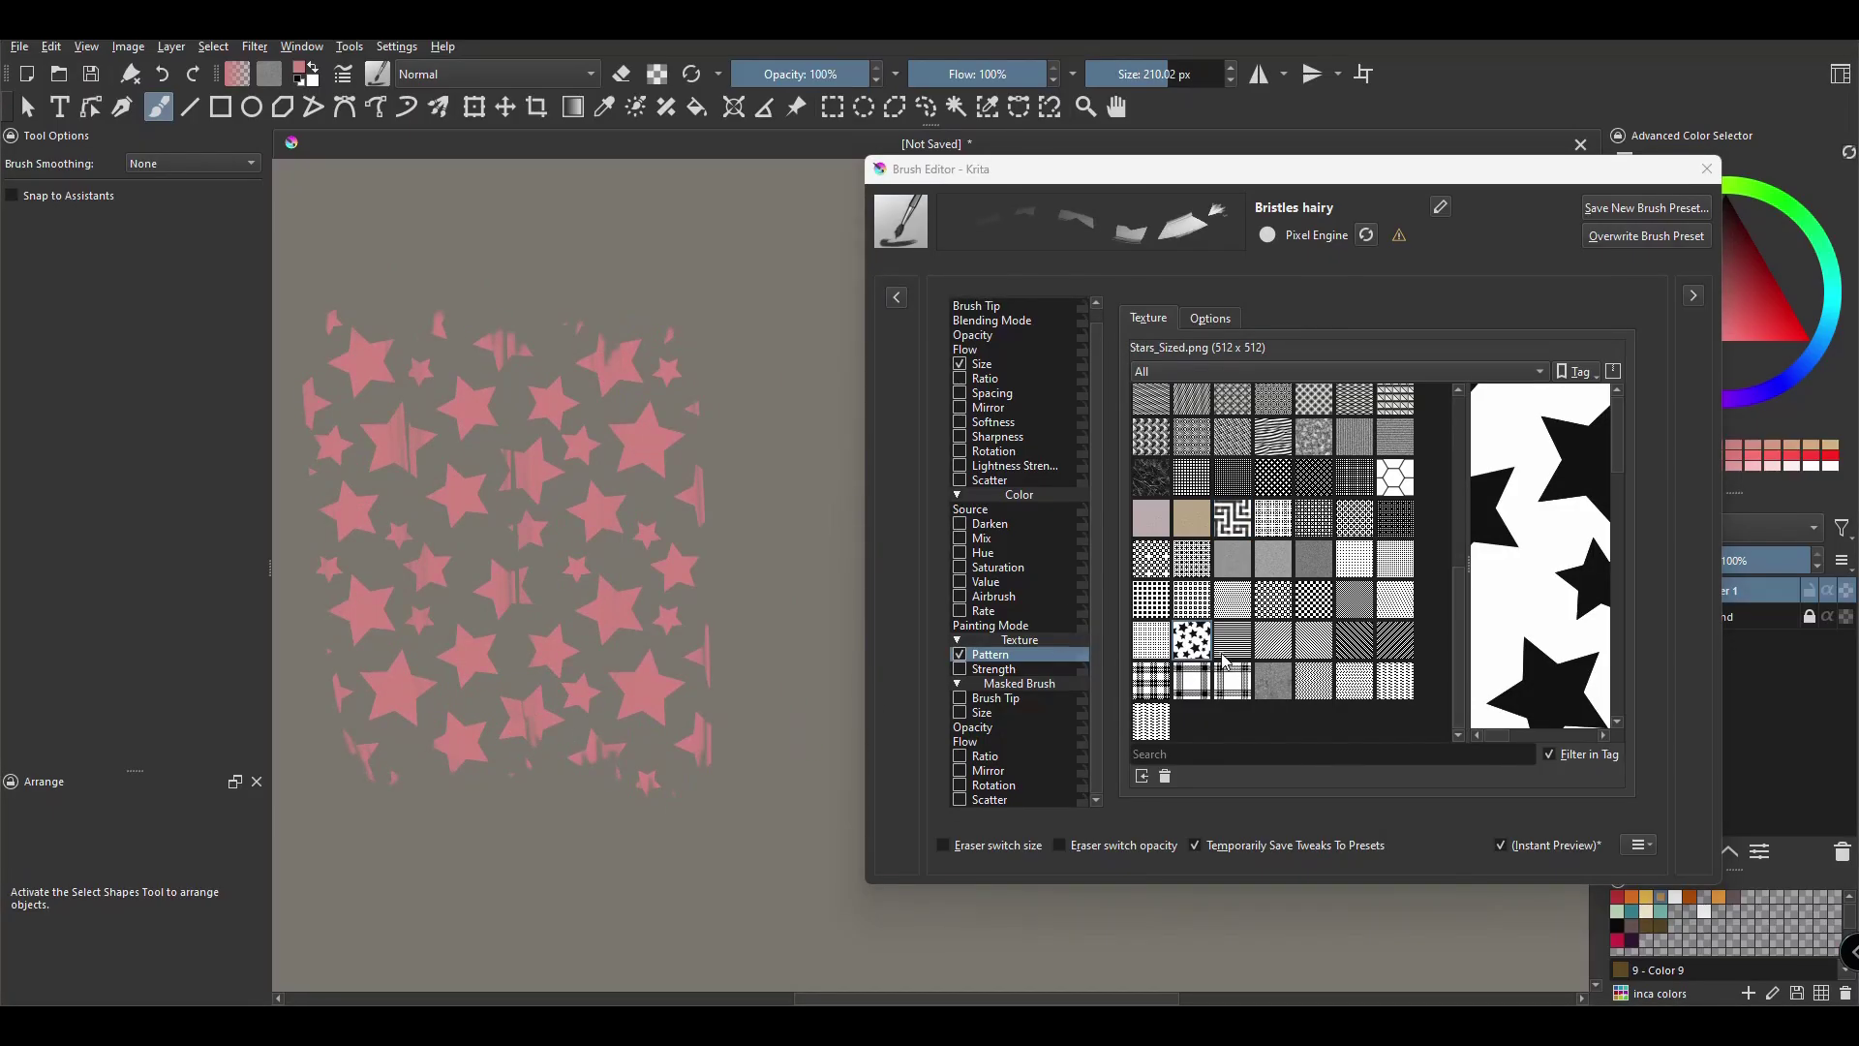
key("Delete")
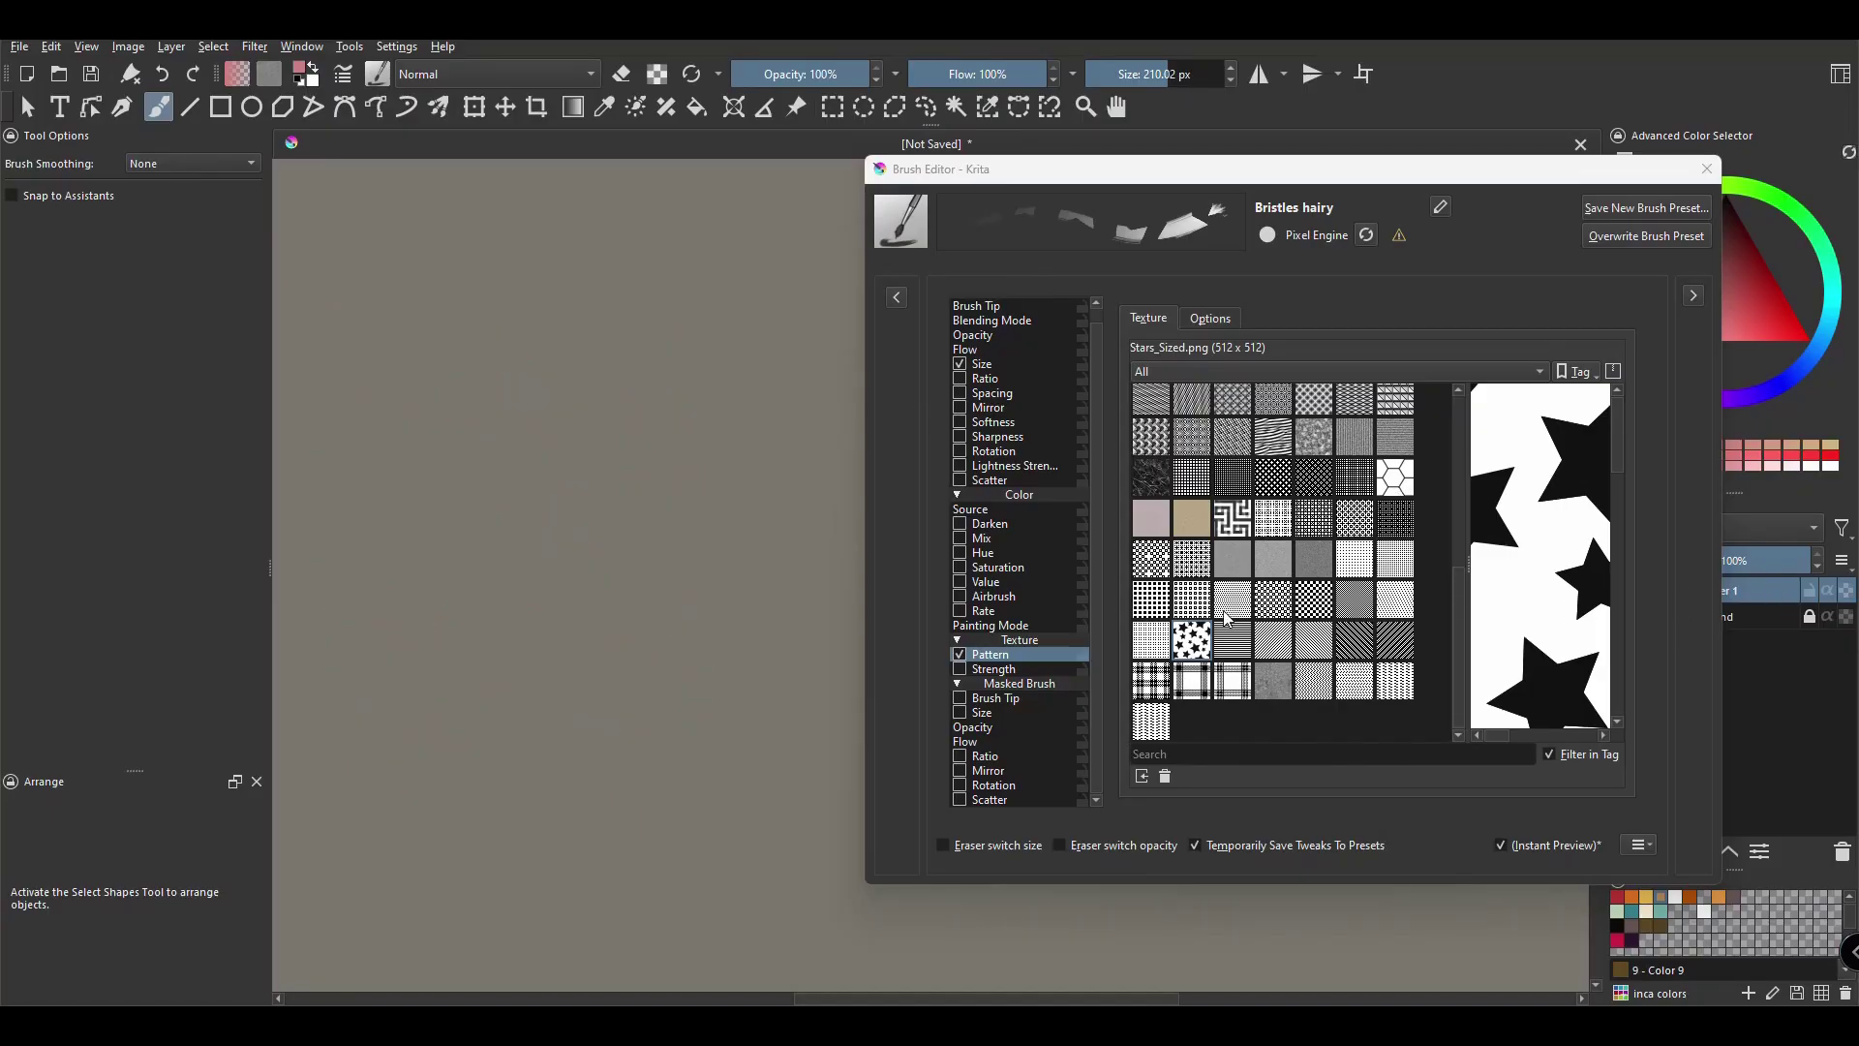
Switch to the 23-dynamic-screentone-A texture and paint two dotted pink strokes.
scroll(1227, 619, "up", 3)
scroll(1235, 606, "up", 3)
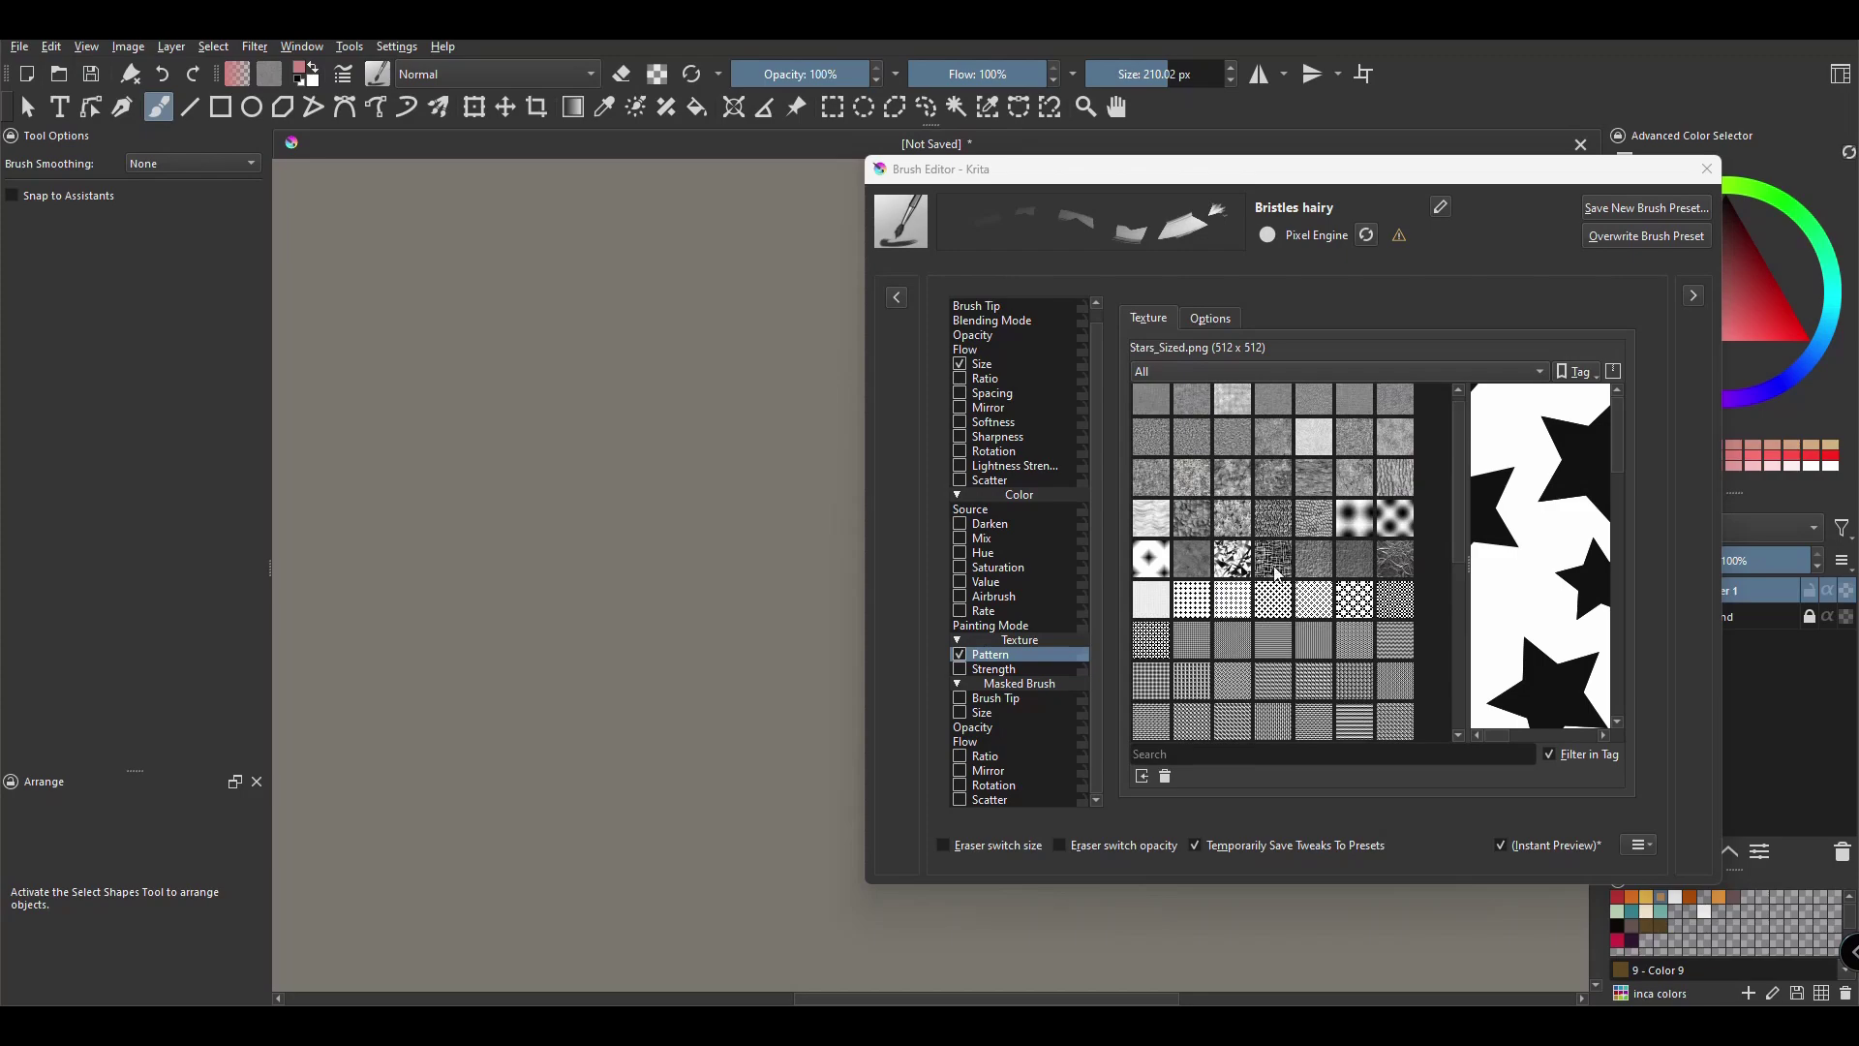
left_click(1357, 526)
left_click_drag(382, 324, 435, 823)
left_click_drag(455, 378, 504, 770)
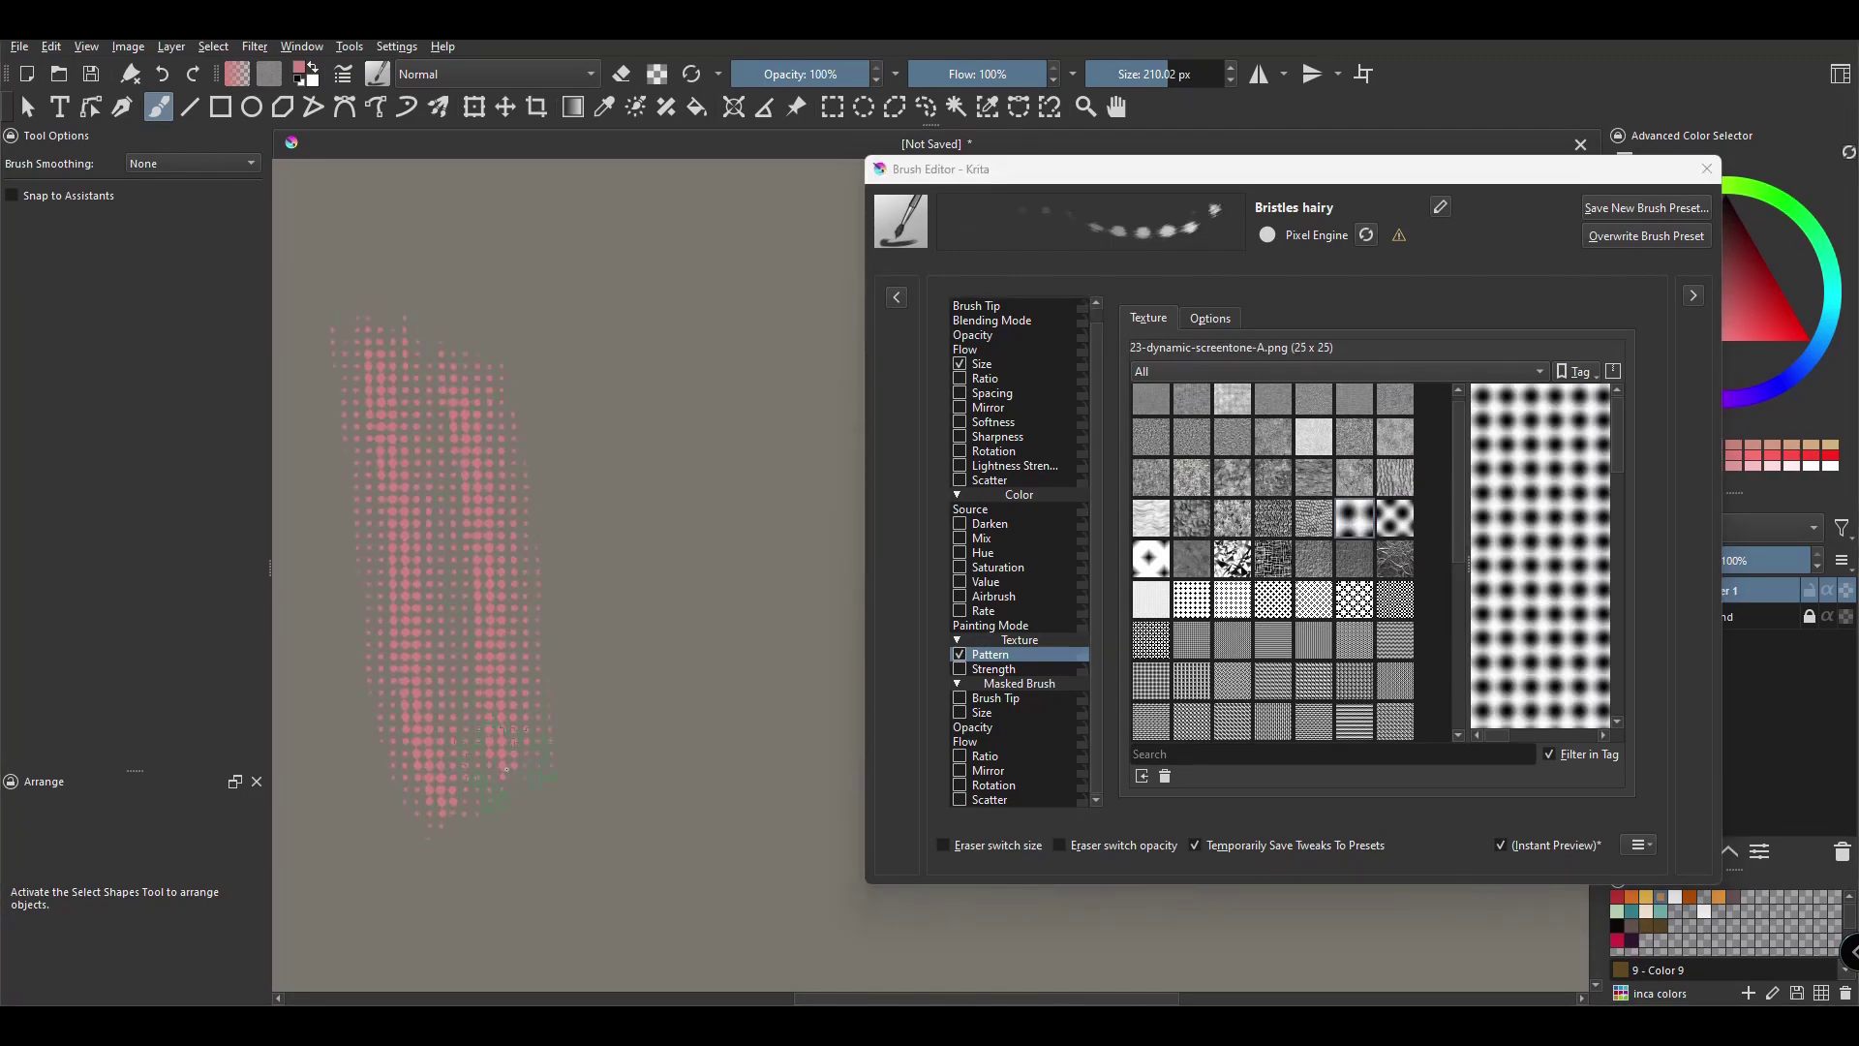